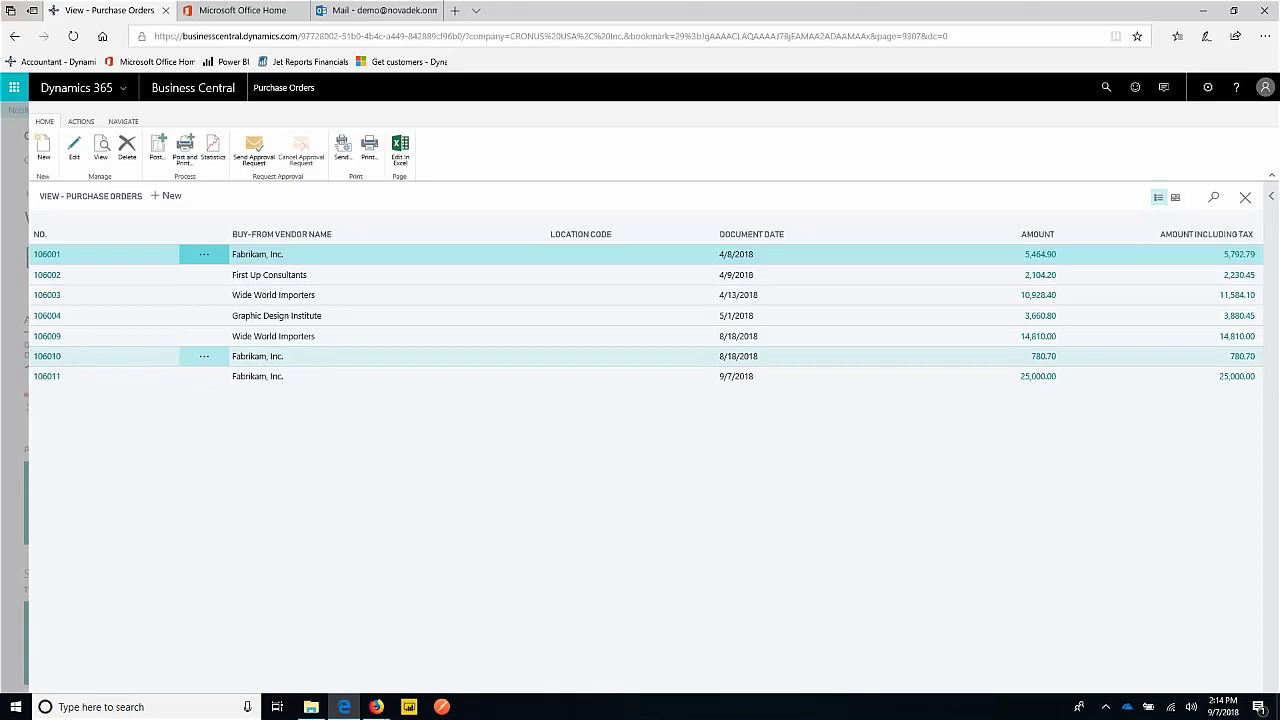
- Open the Fabrikam, Inc. purchase order dated 9/7/2018 and enter "Booth Invoice" as the vendor invoice number
click(46, 376)
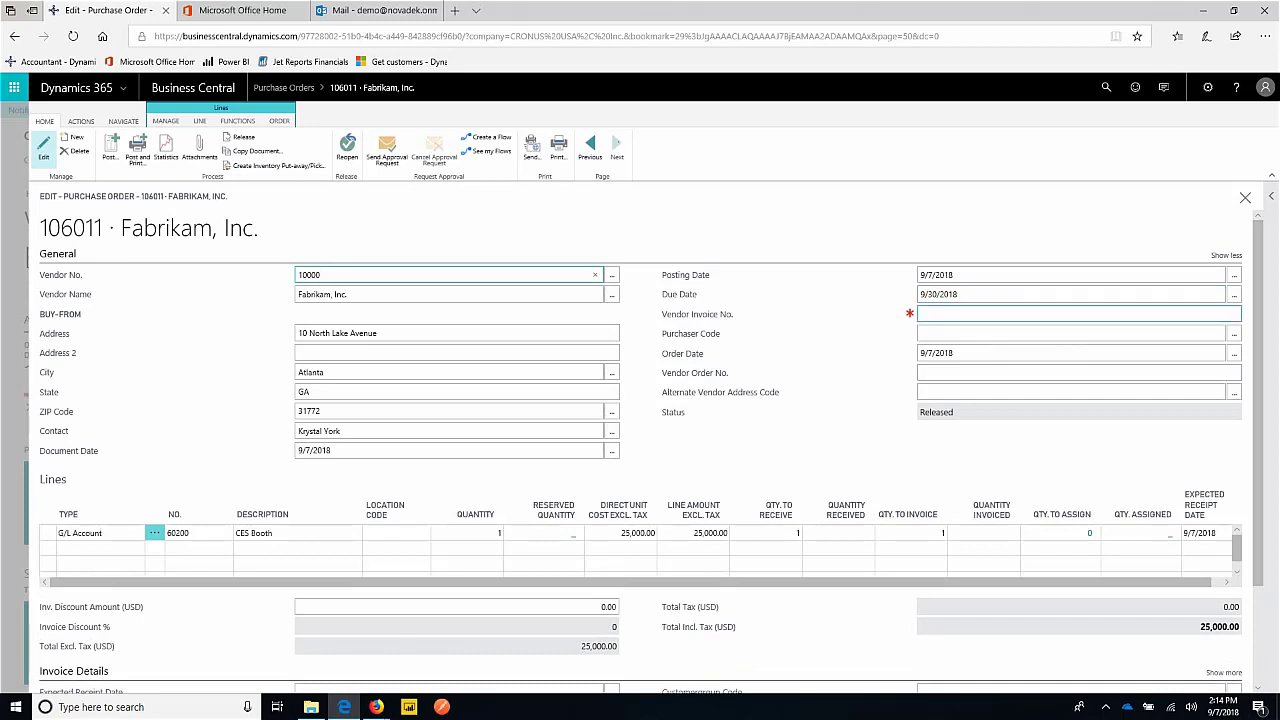
click(921, 314)
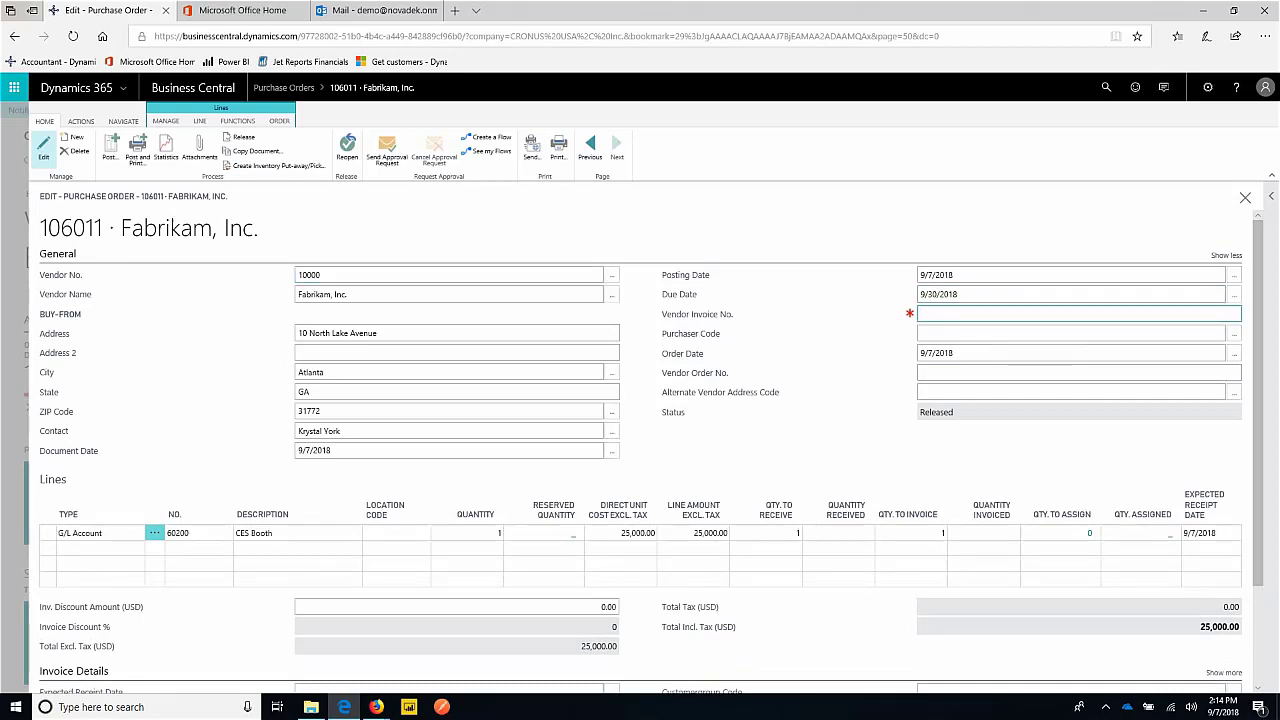
text(Booth In)
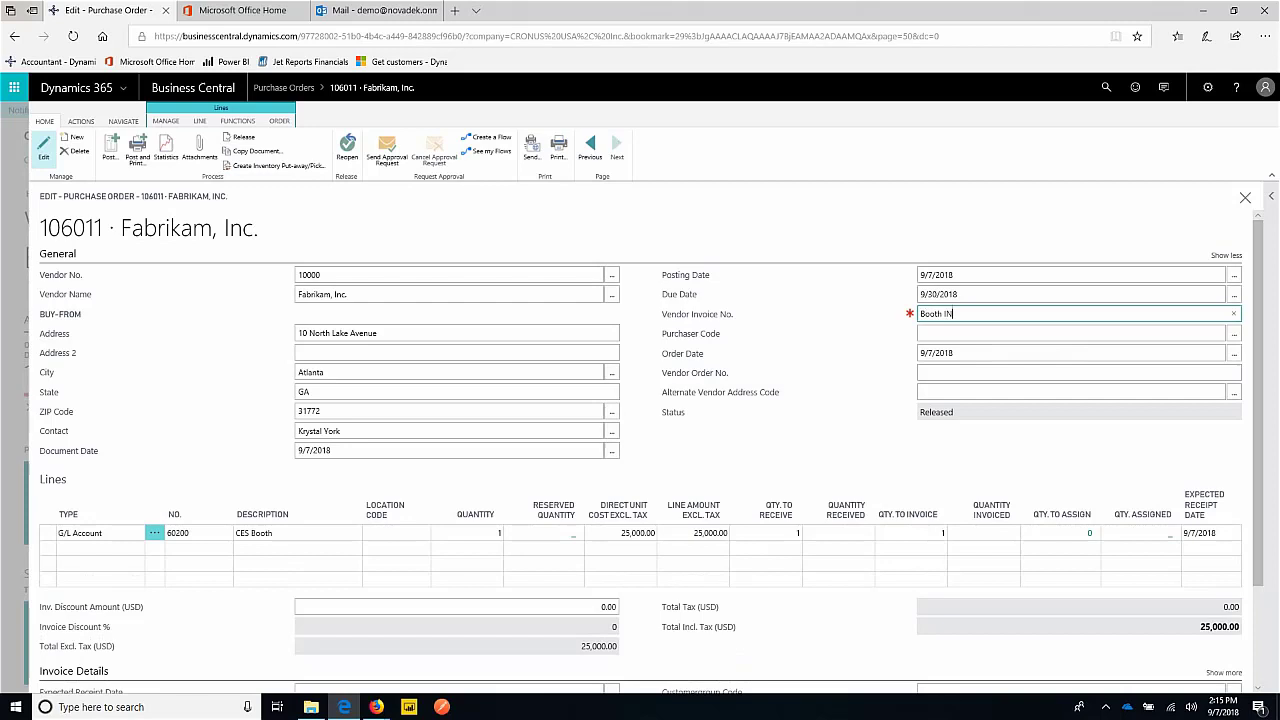
text(voice)
key(Tab)
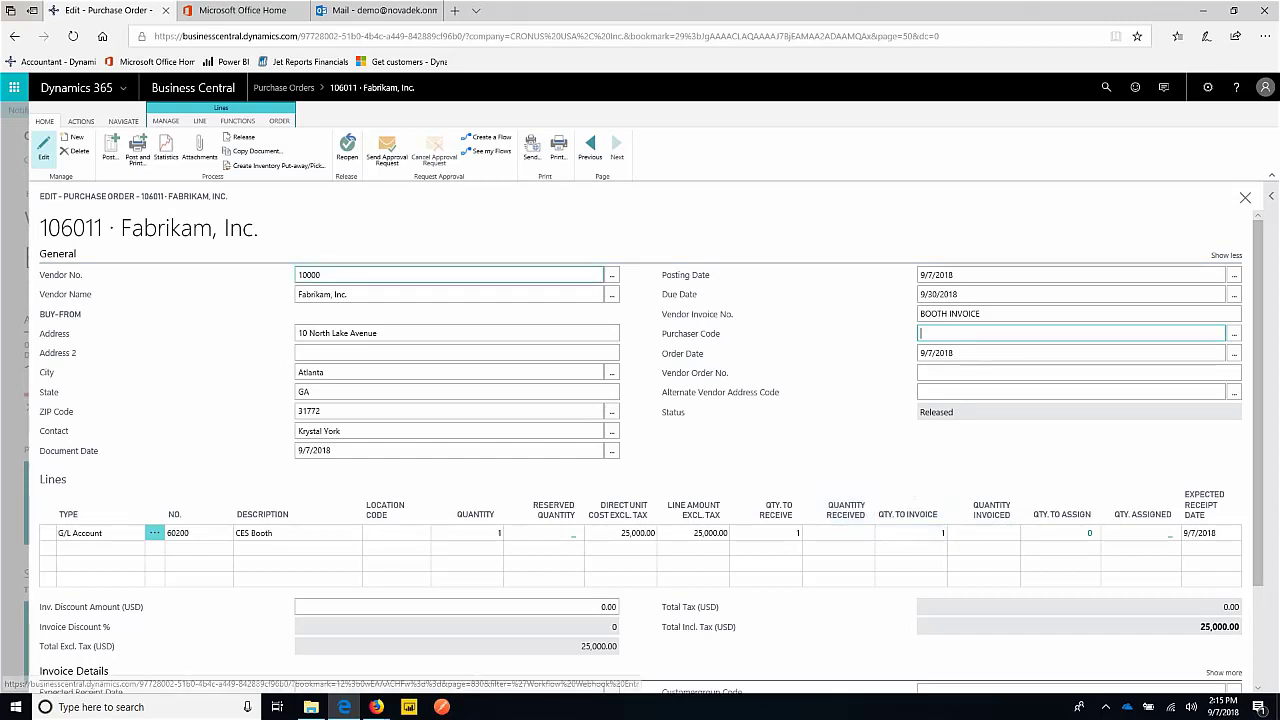
- Post the purchase order as Receive and Invoice, view the posted invoice, and return to the home page
click(111, 147)
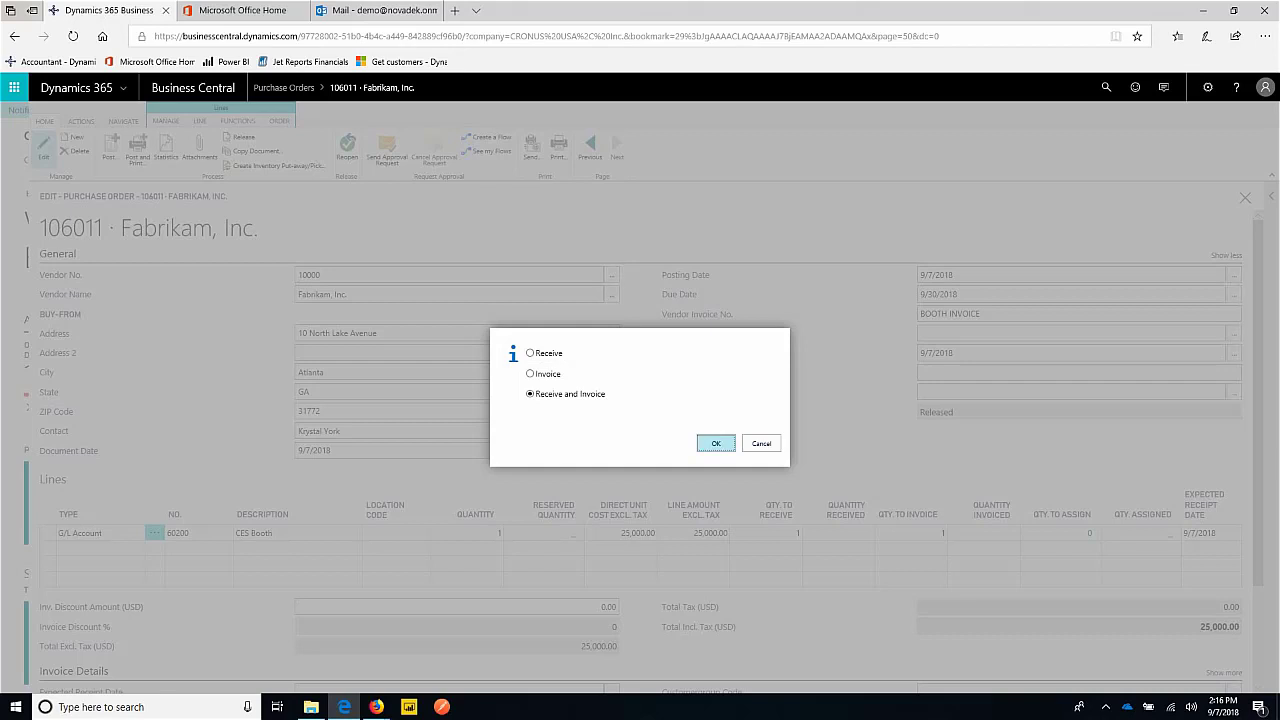
key(Return)
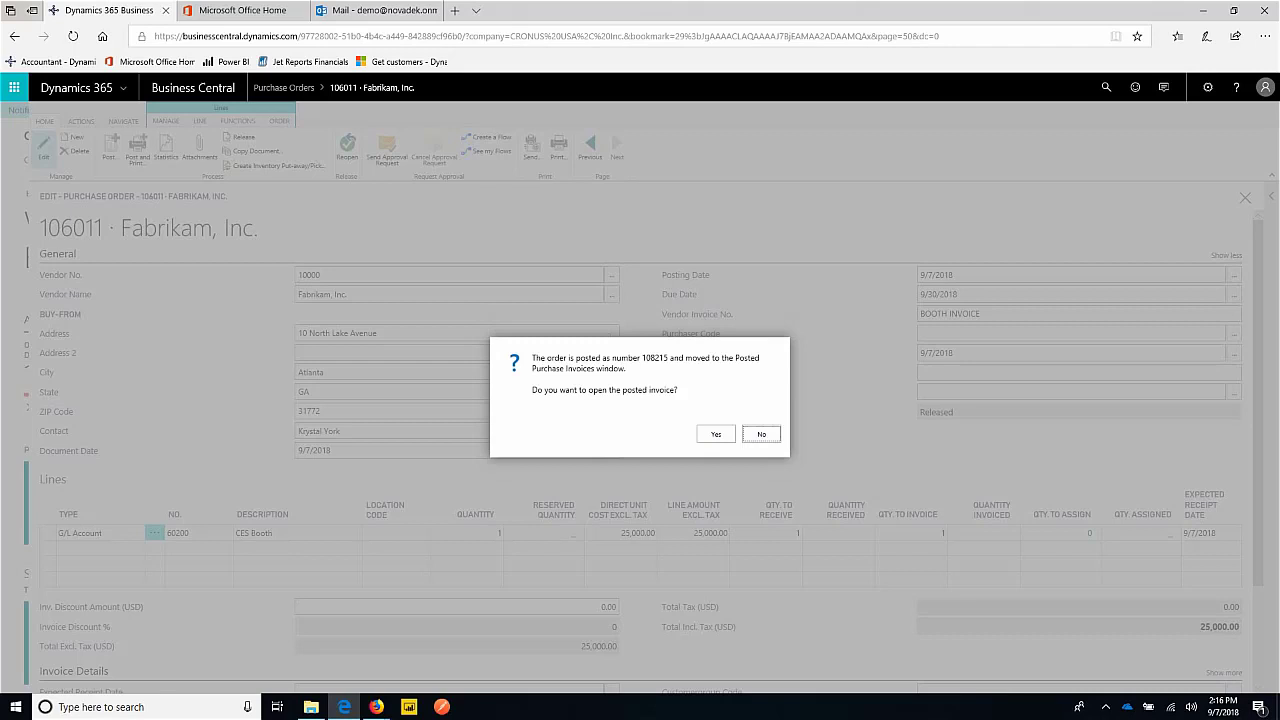
click(716, 434)
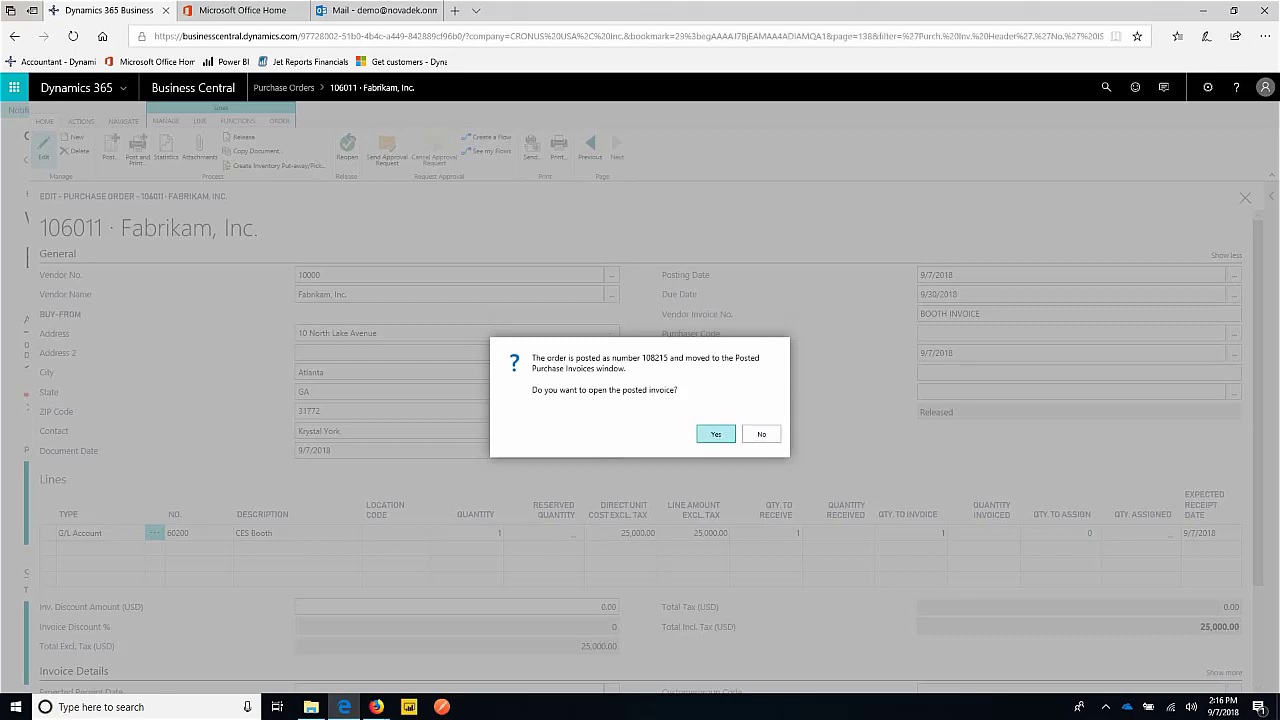
key(Return)
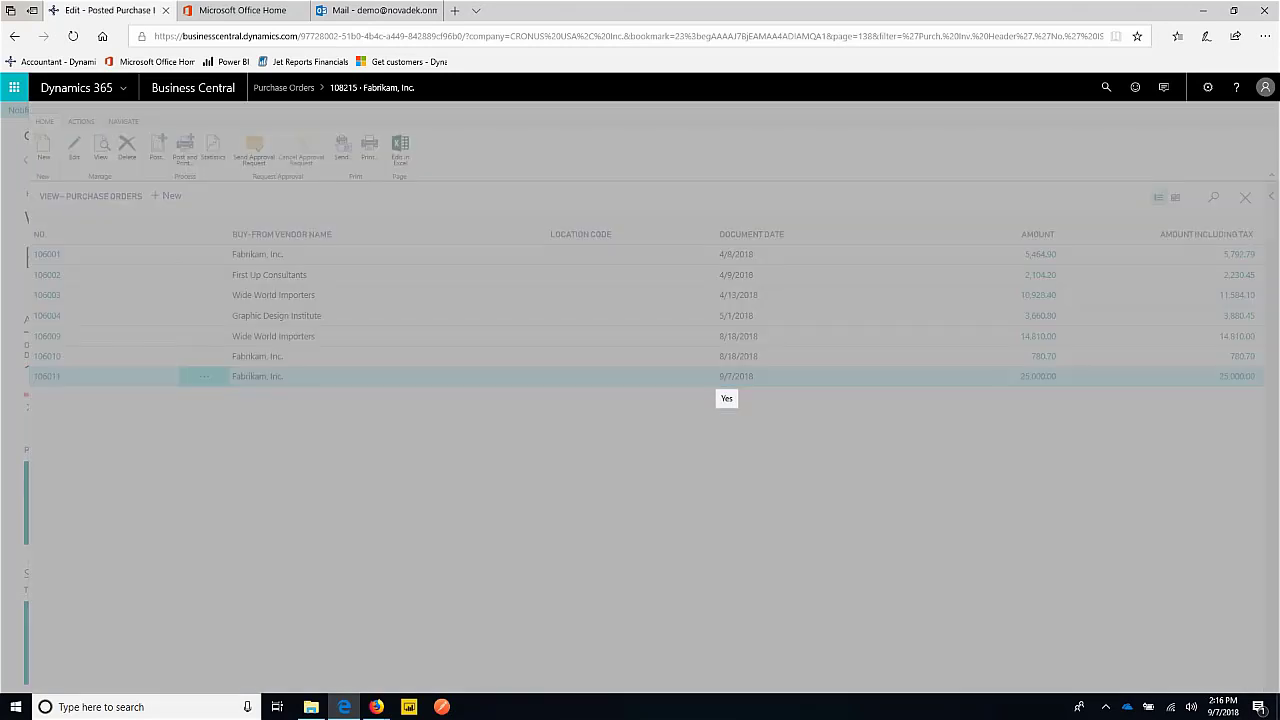
scroll(727, 398, down, 1)
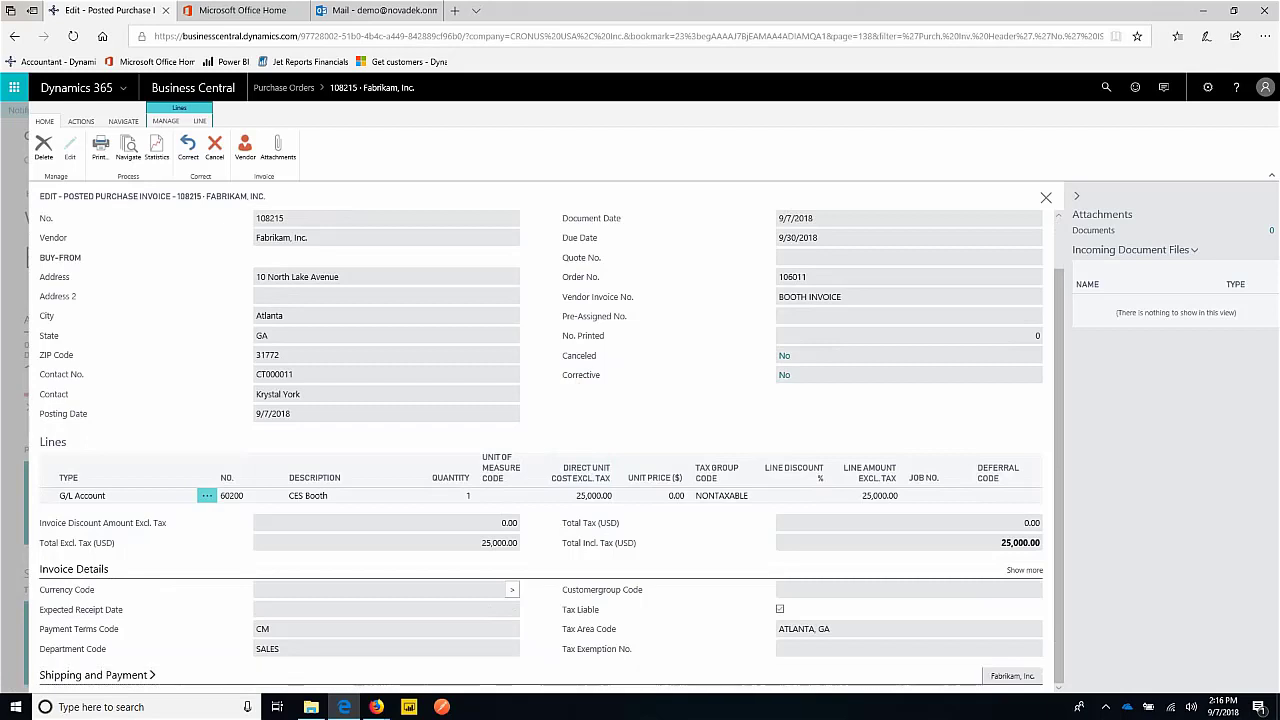
key(Escape)
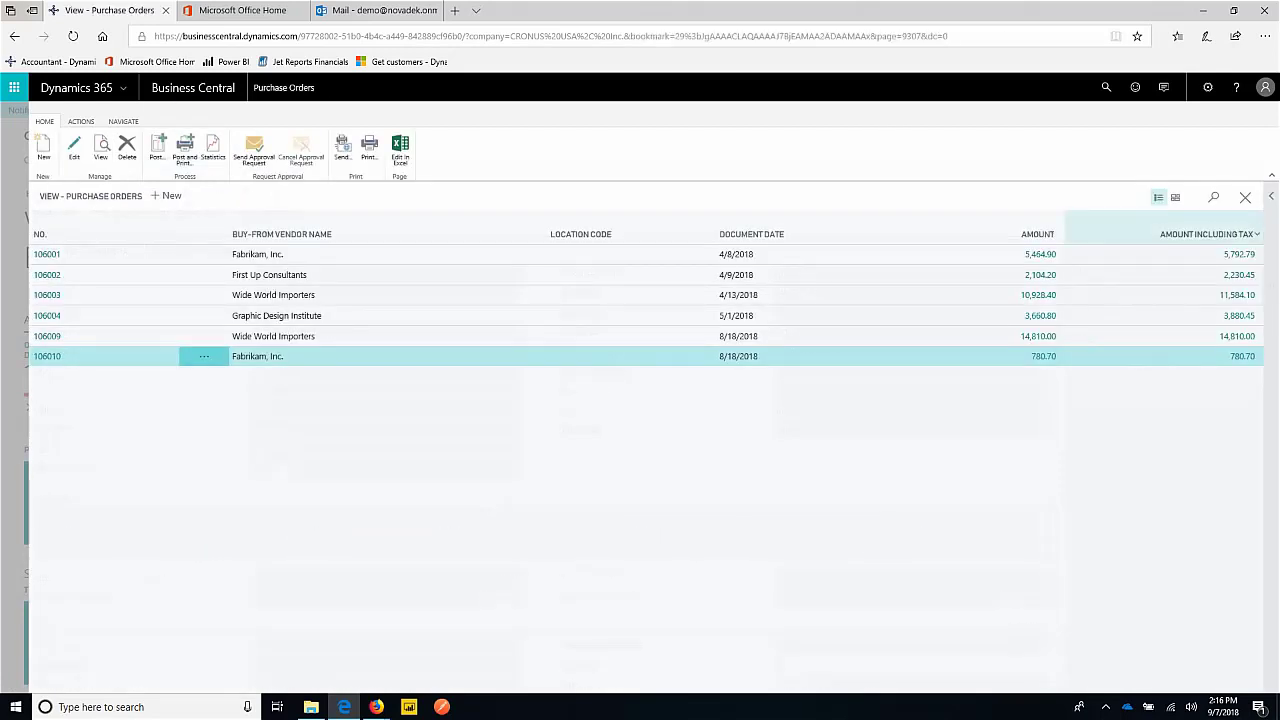
key(Escape)
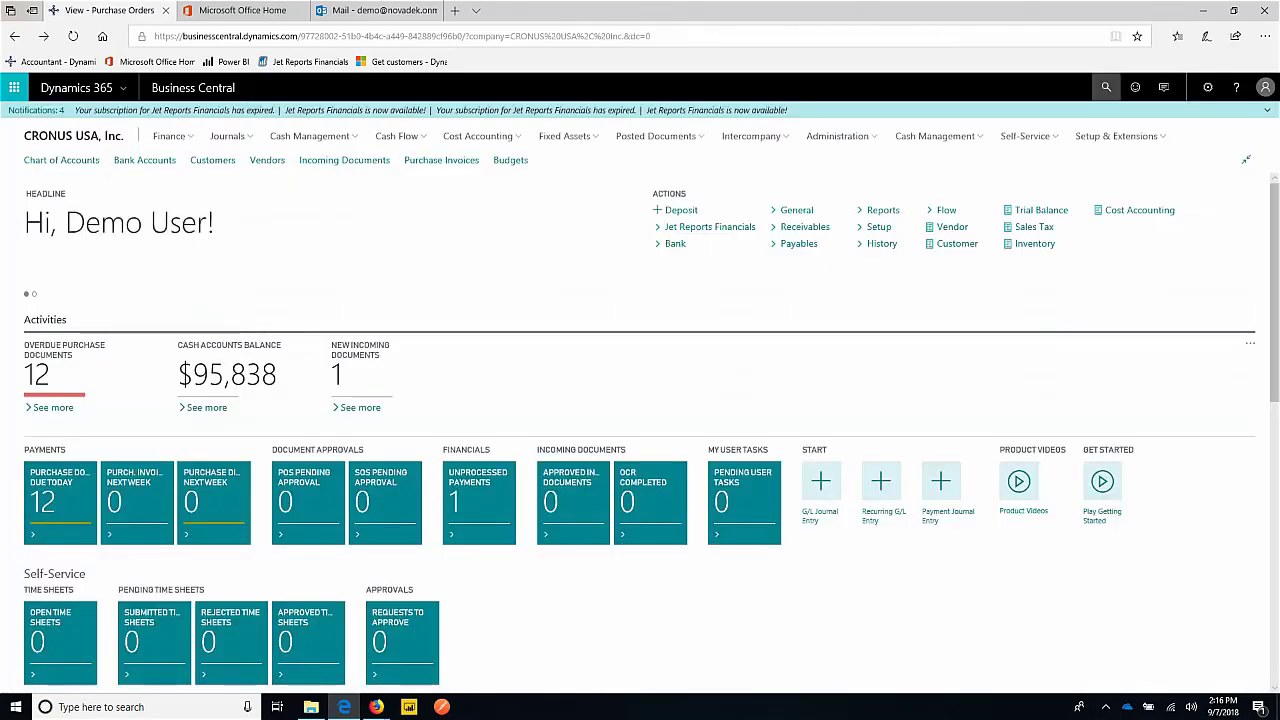
- Search for "payment", open the CASH batch of the Cash Management payment journals, and collapse the journal's side pane
click(1106, 87)
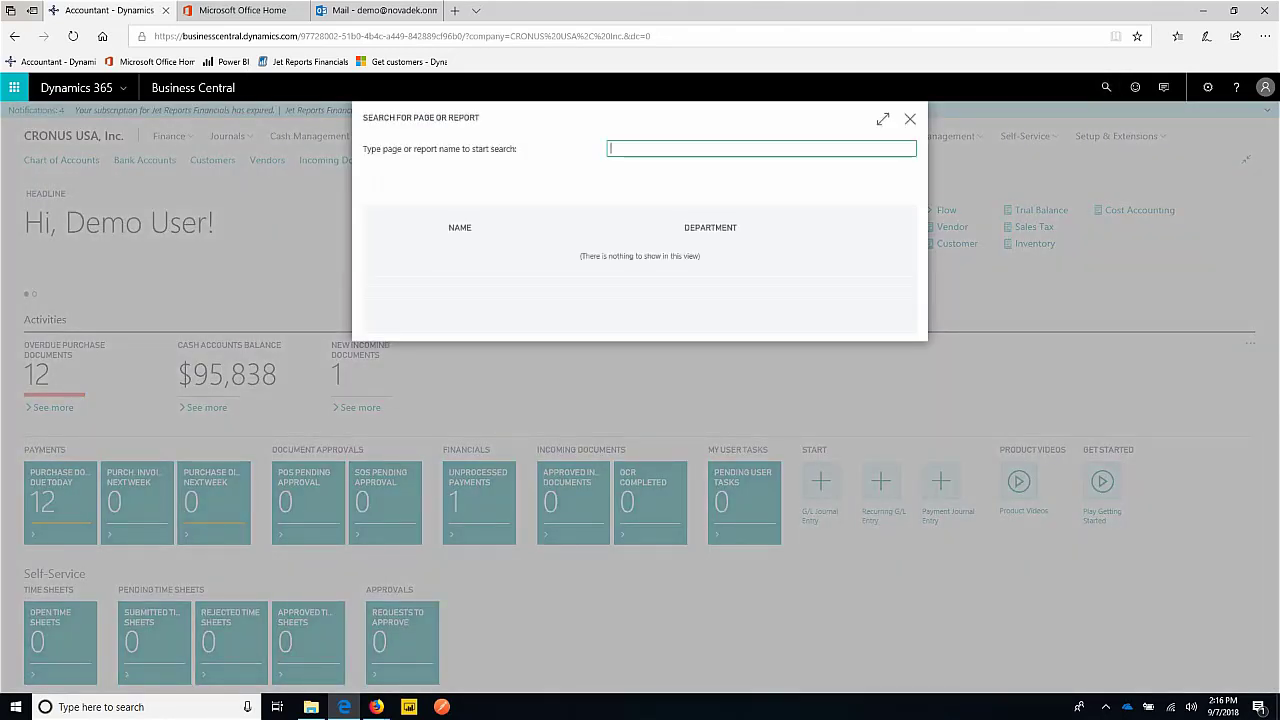
text(payment)
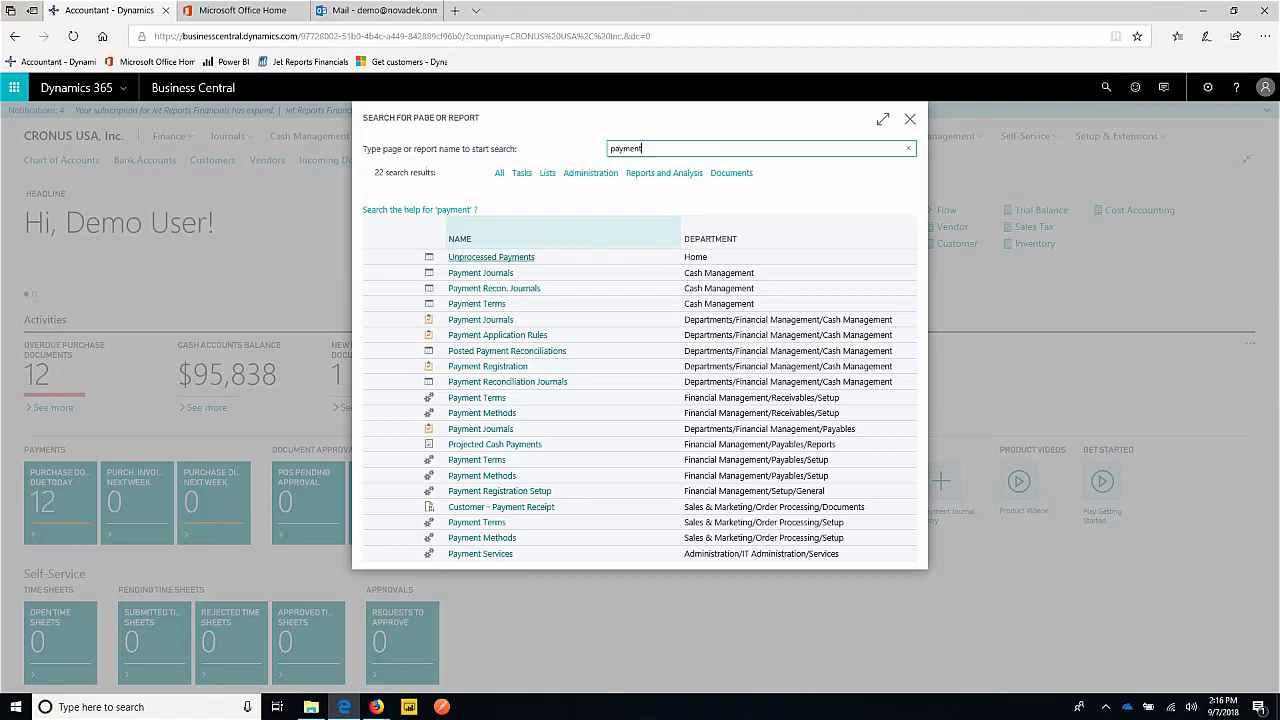
click(480, 272)
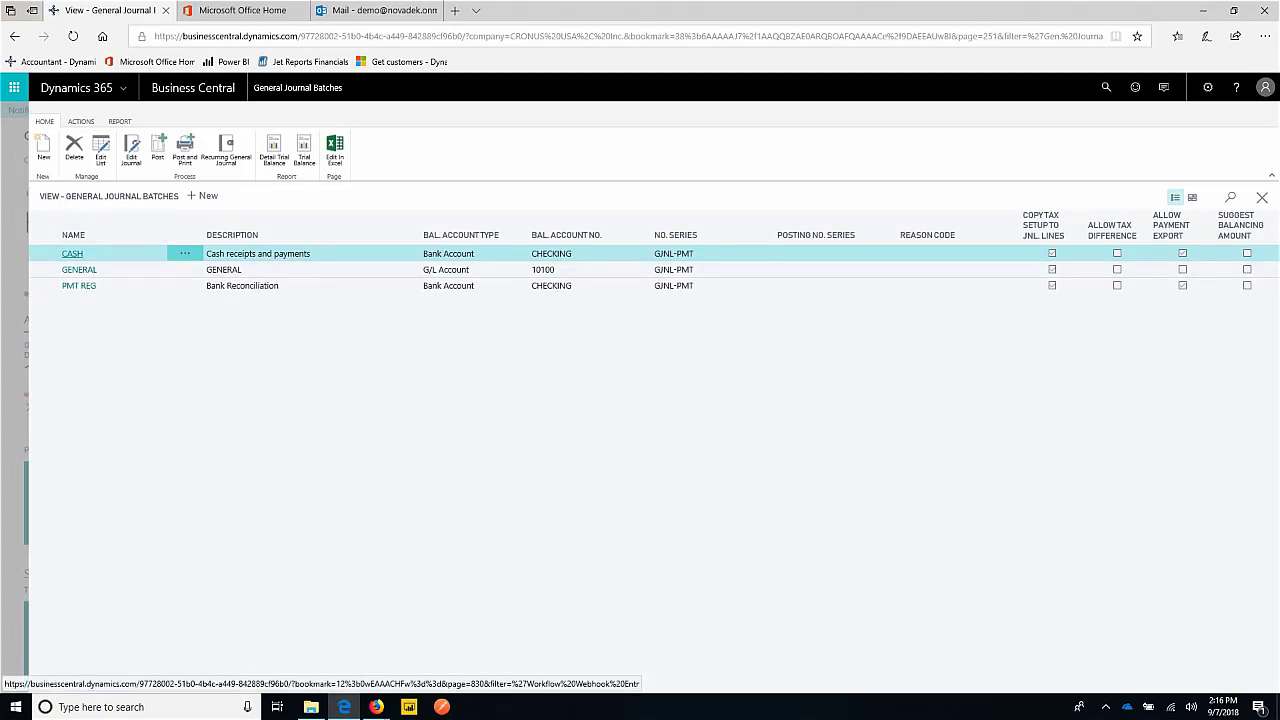
click(72, 253)
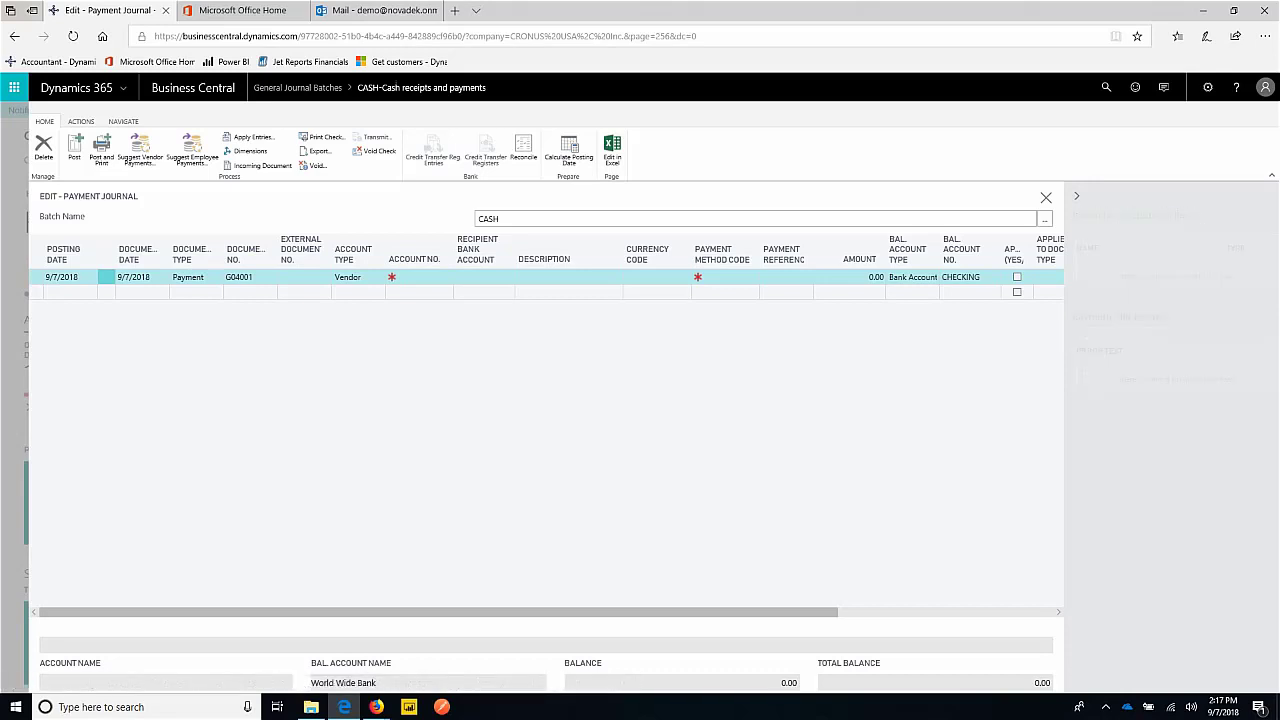
click(1076, 195)
click(484, 277)
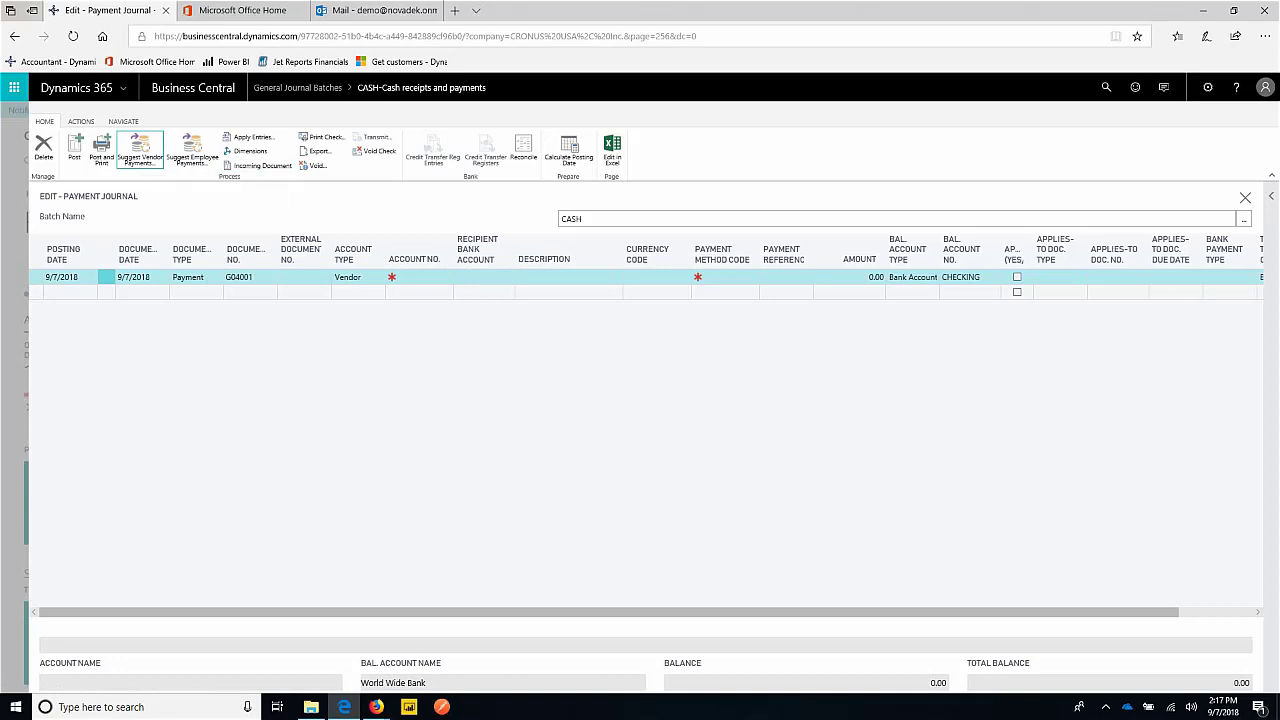
- Suggest vendor payments with a last payment date of 11/30/2018, keeping the BNKCONVDOM payment method filter
click(140, 150)
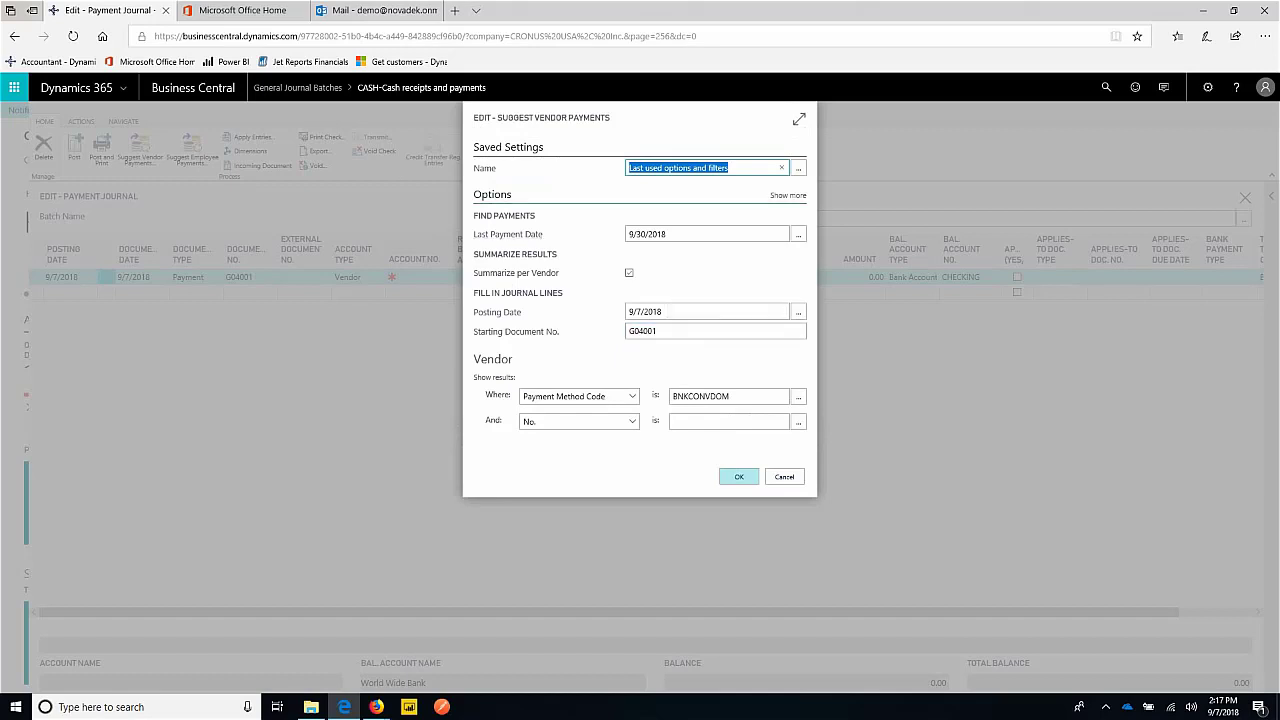
mouse_move(508, 234)
click(798, 234)
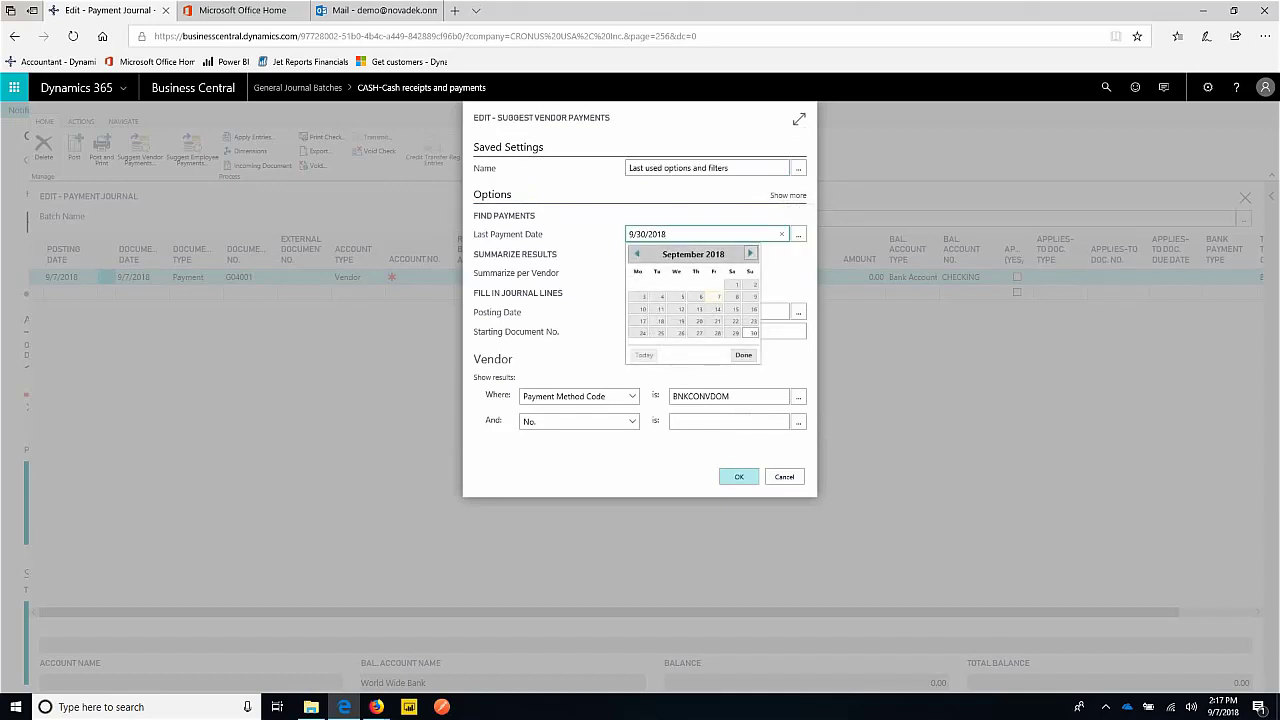
click(750, 253)
click(750, 253)
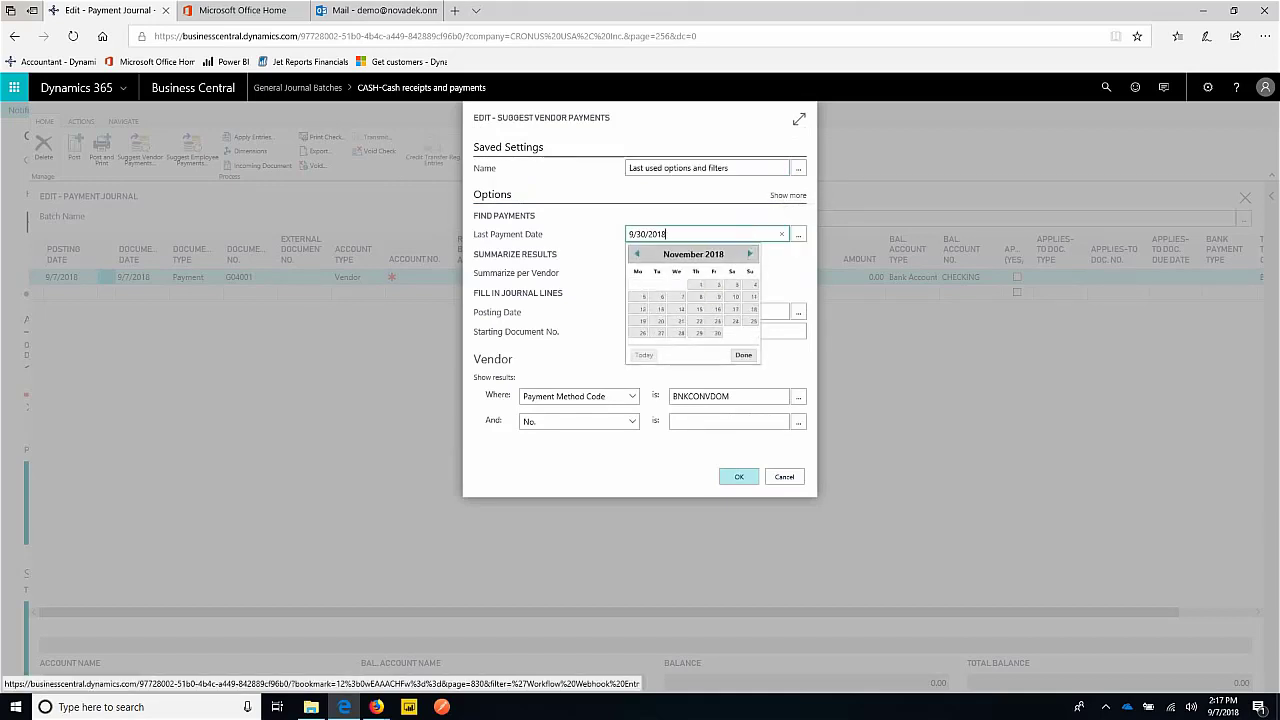
click(716, 332)
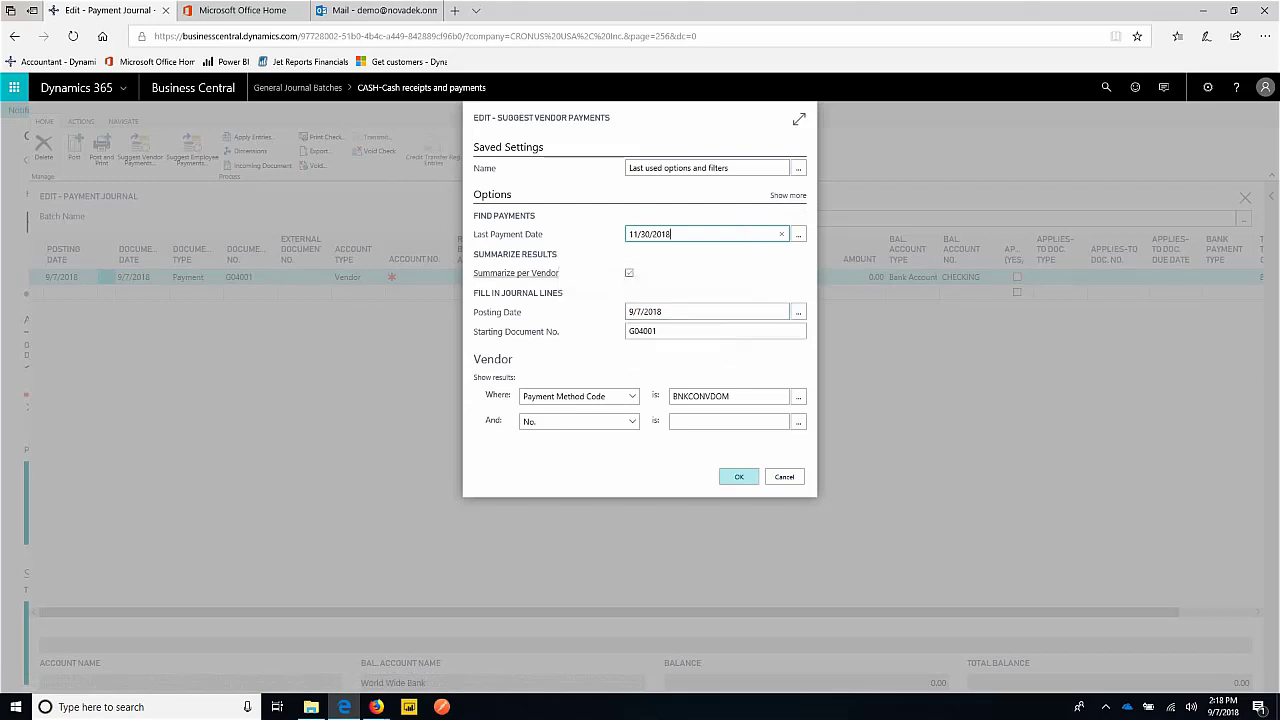
mouse_move(516, 273)
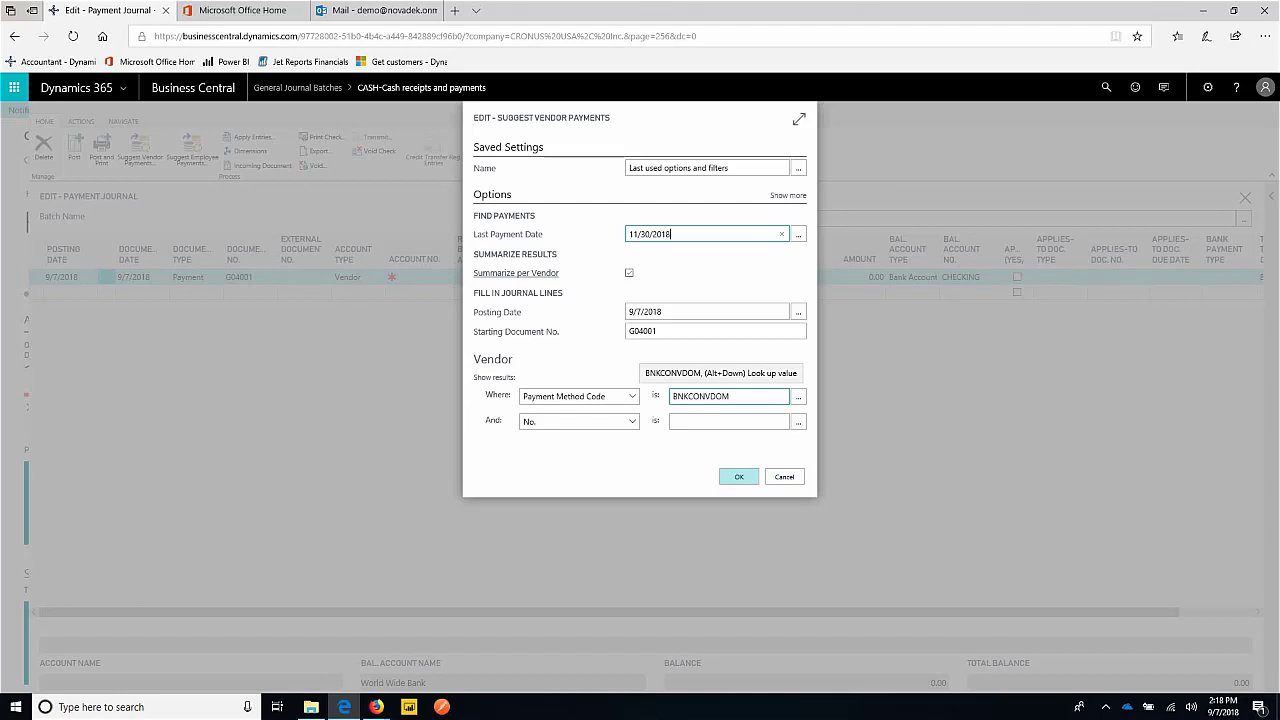
click(738, 476)
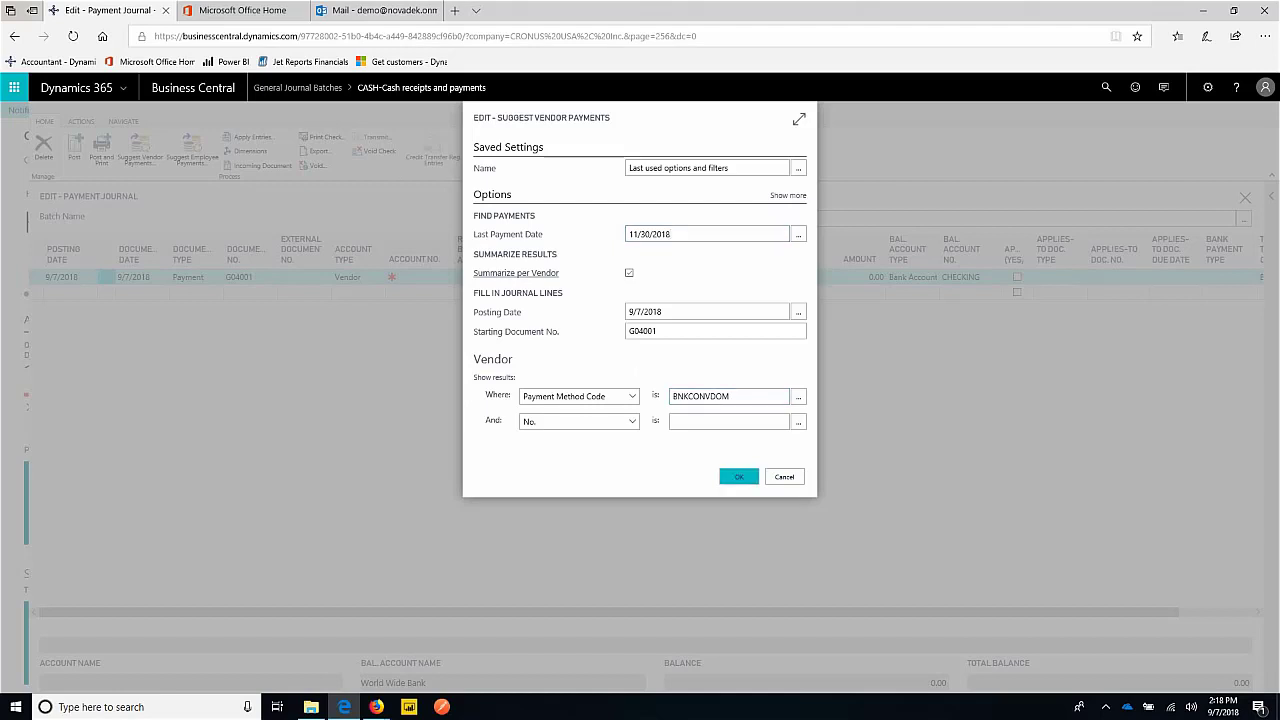
key(Return)
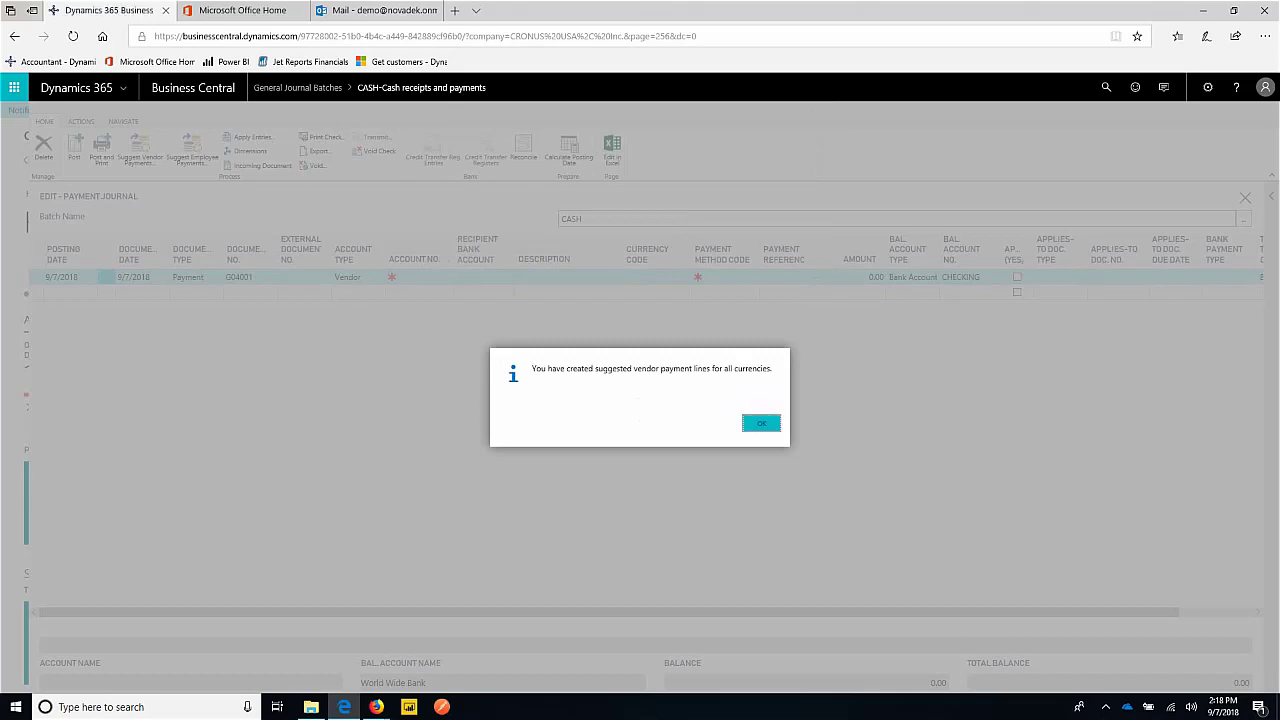
key(Return)
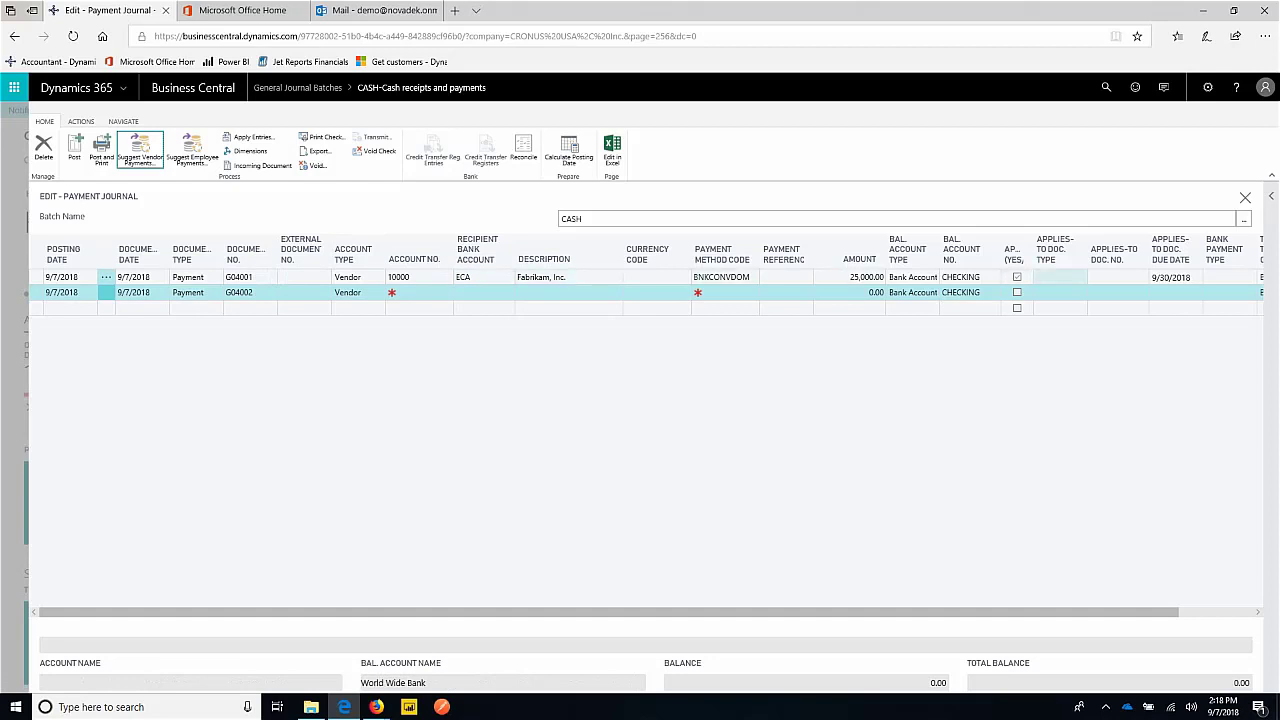
- Set the bank payment type of the Fabrikam, Inc. payment line to electronic payment
drag(609, 612, 683, 612)
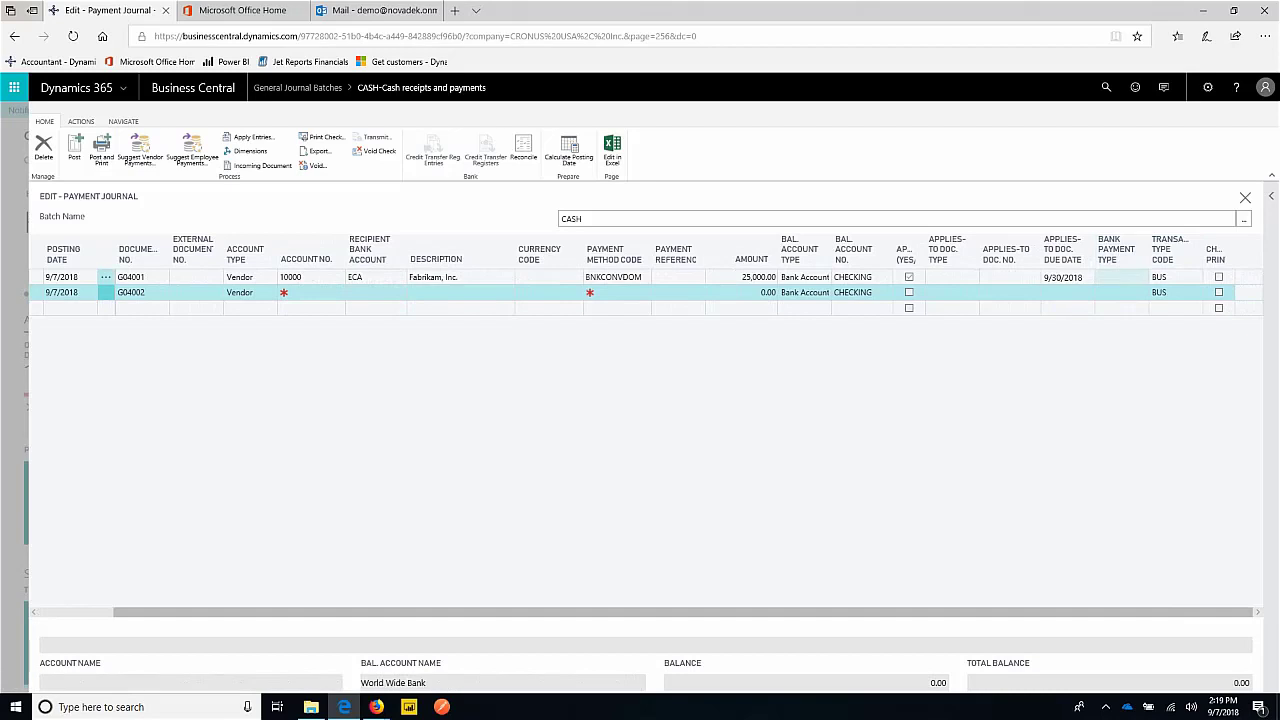
click(1121, 277)
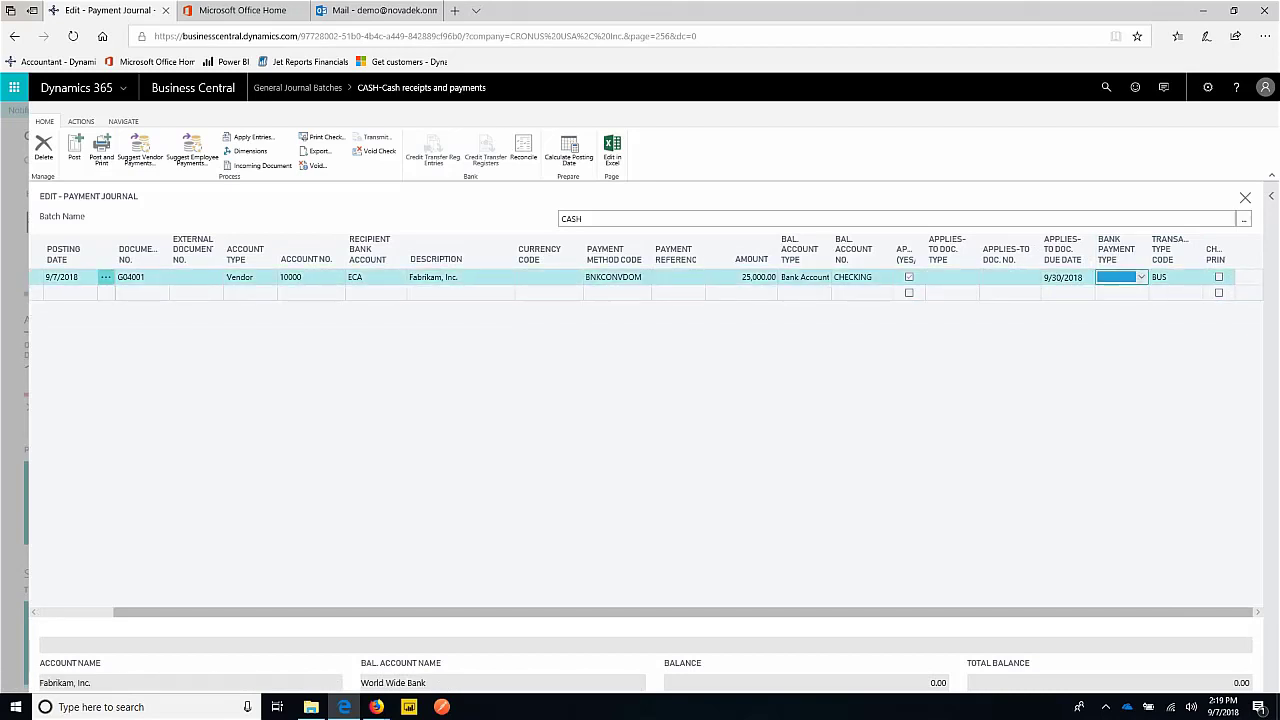
click(1142, 277)
click(1132, 310)
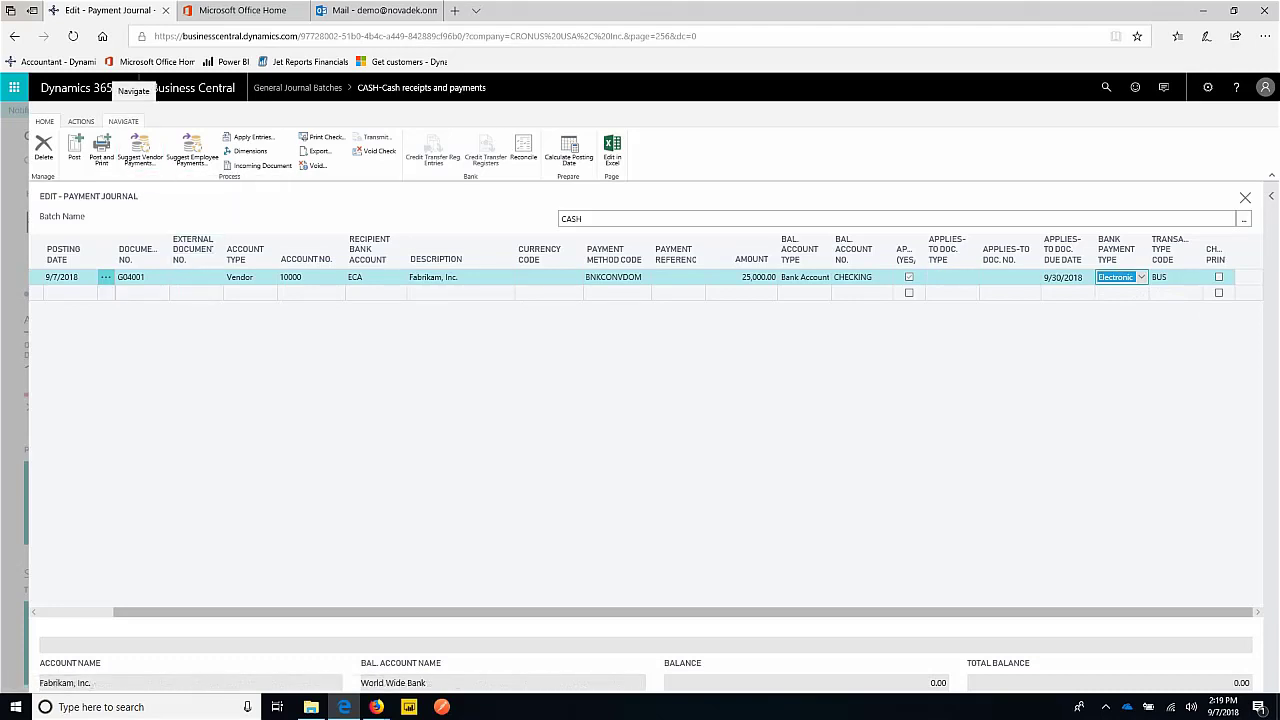
- Export the journal's electronic payments from the CHECKING account with PDF as output method, and open the remittance advice PDF
click(123, 121)
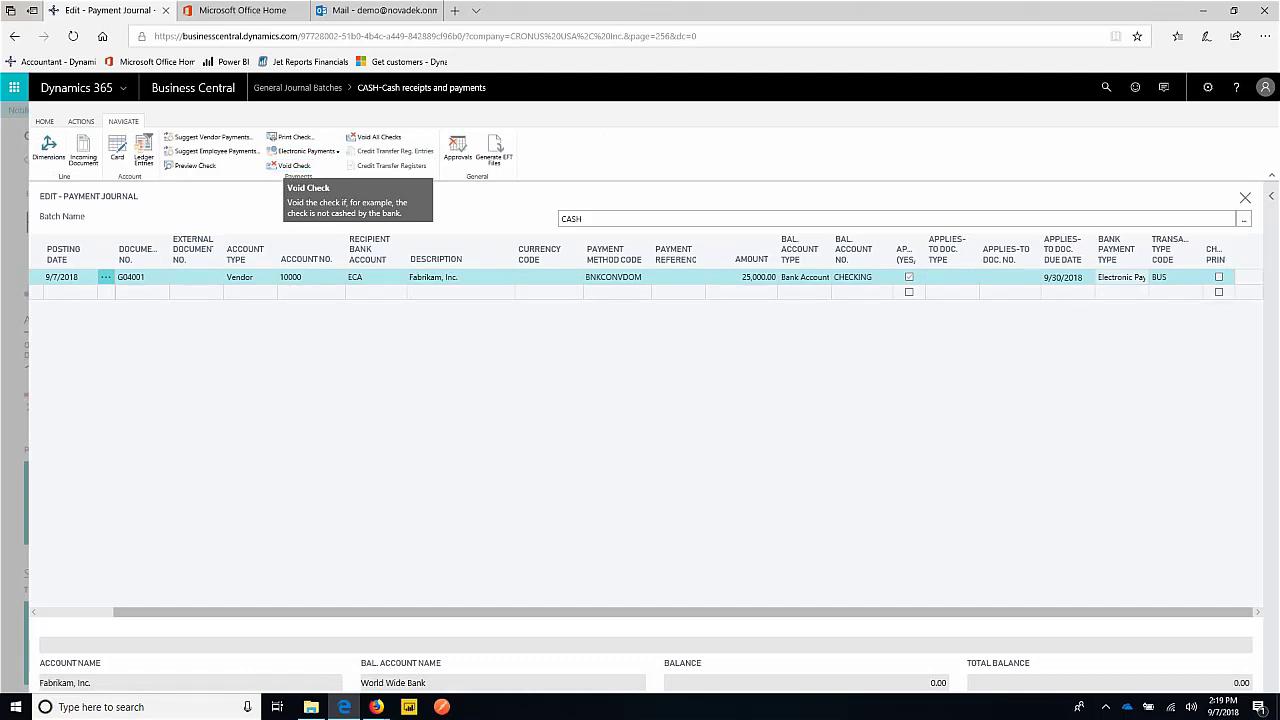
key(Up)
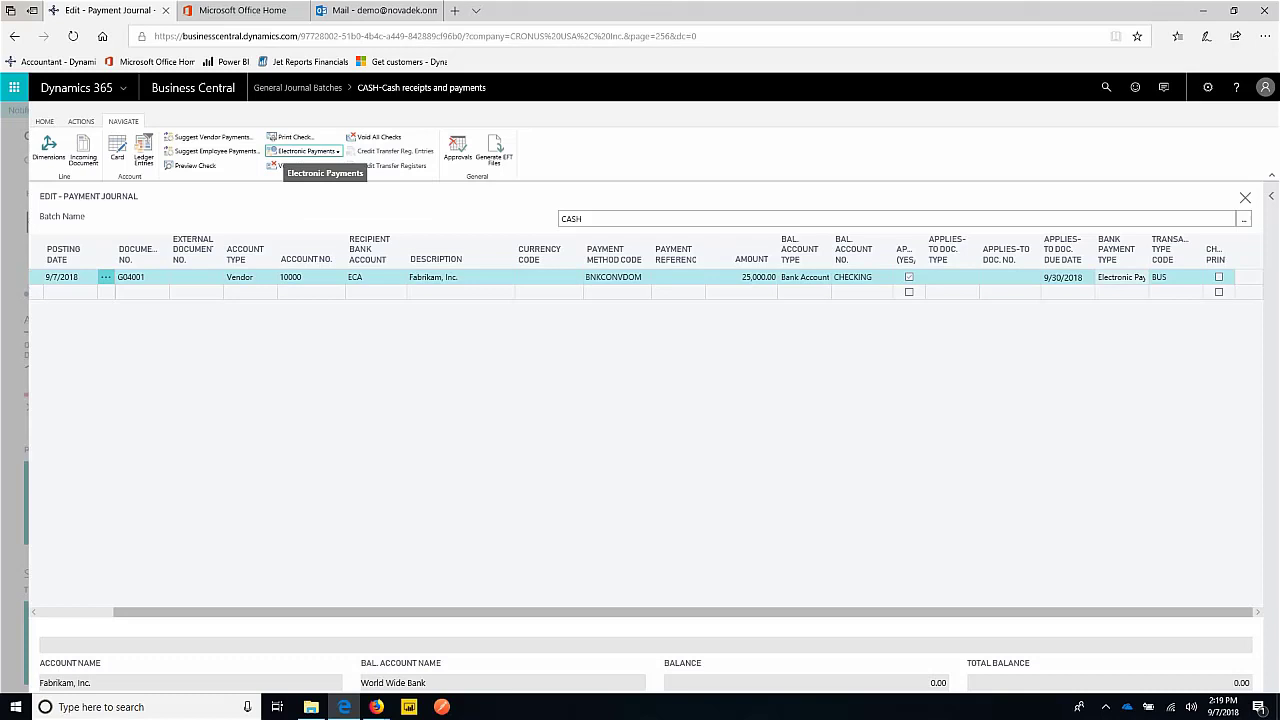
key(Return)
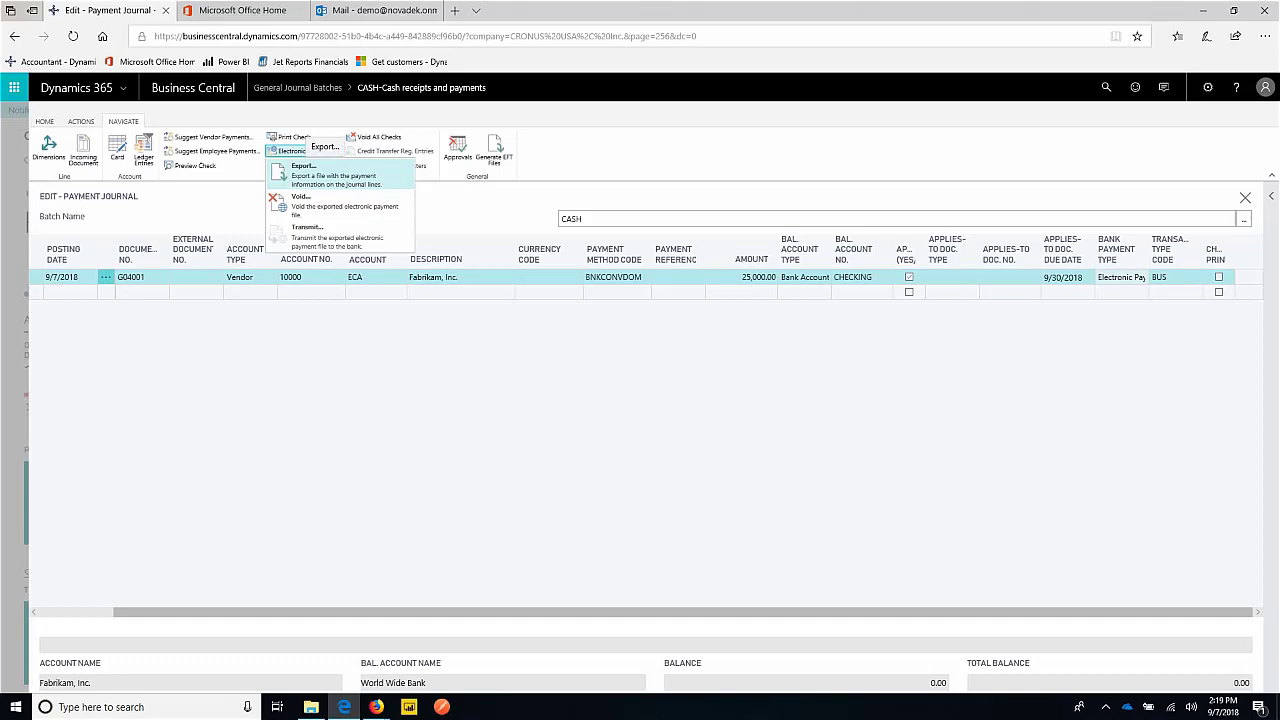
key(Return)
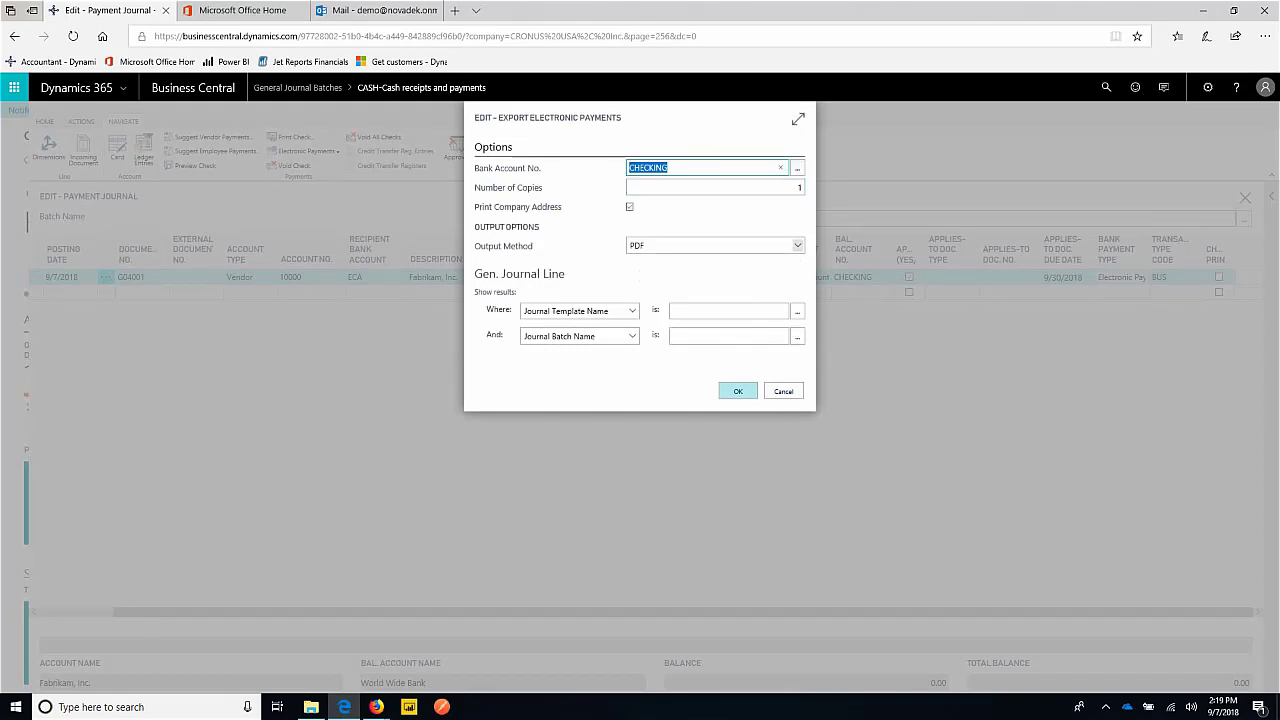
click(797, 245)
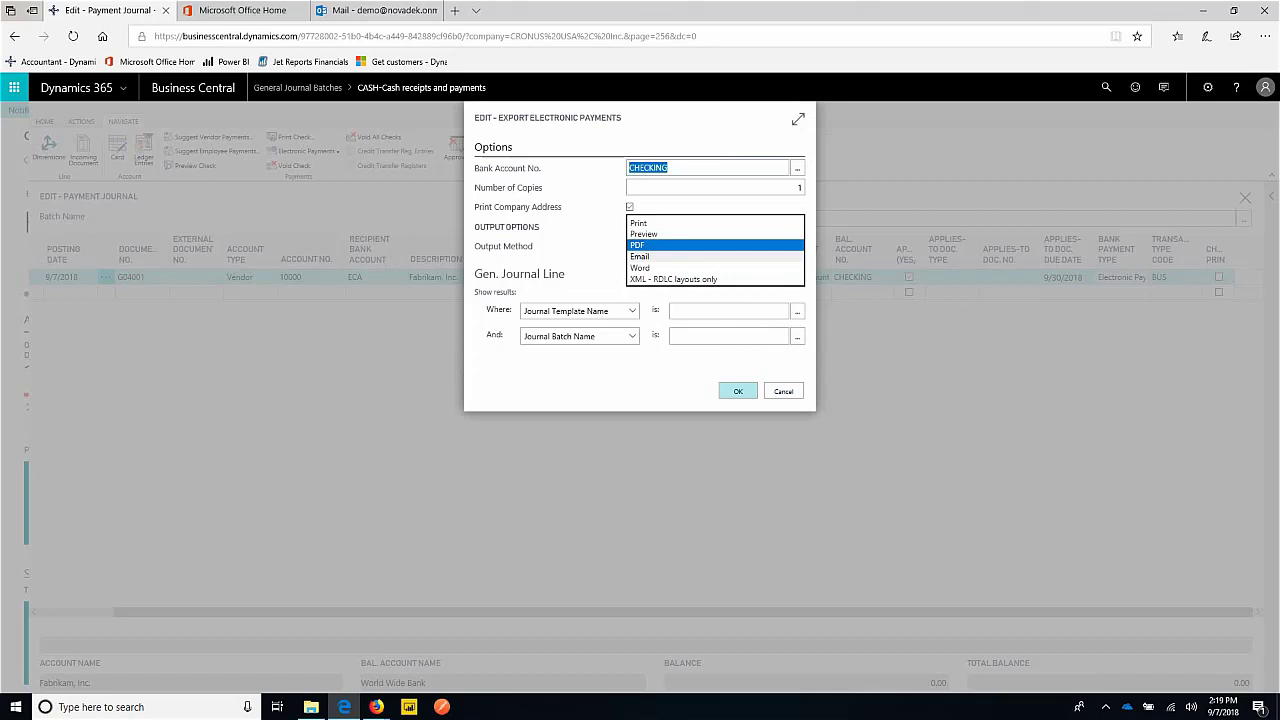
click(637, 245)
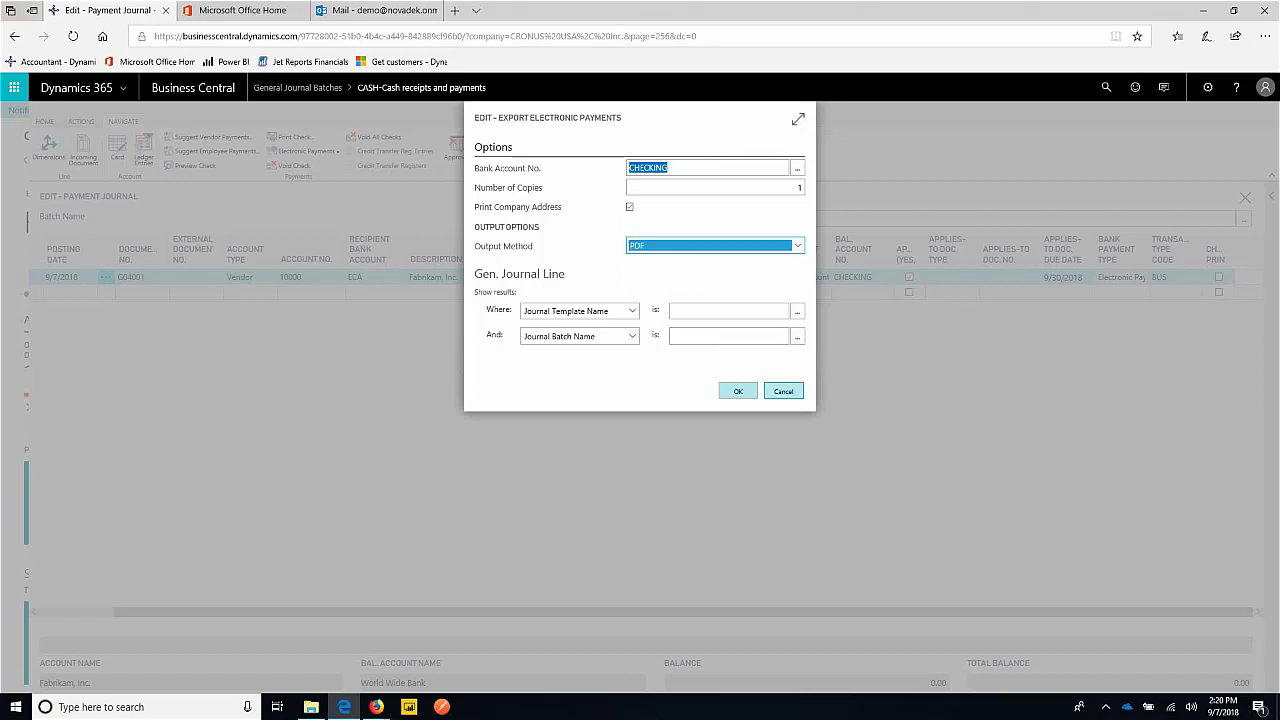
click(737, 390)
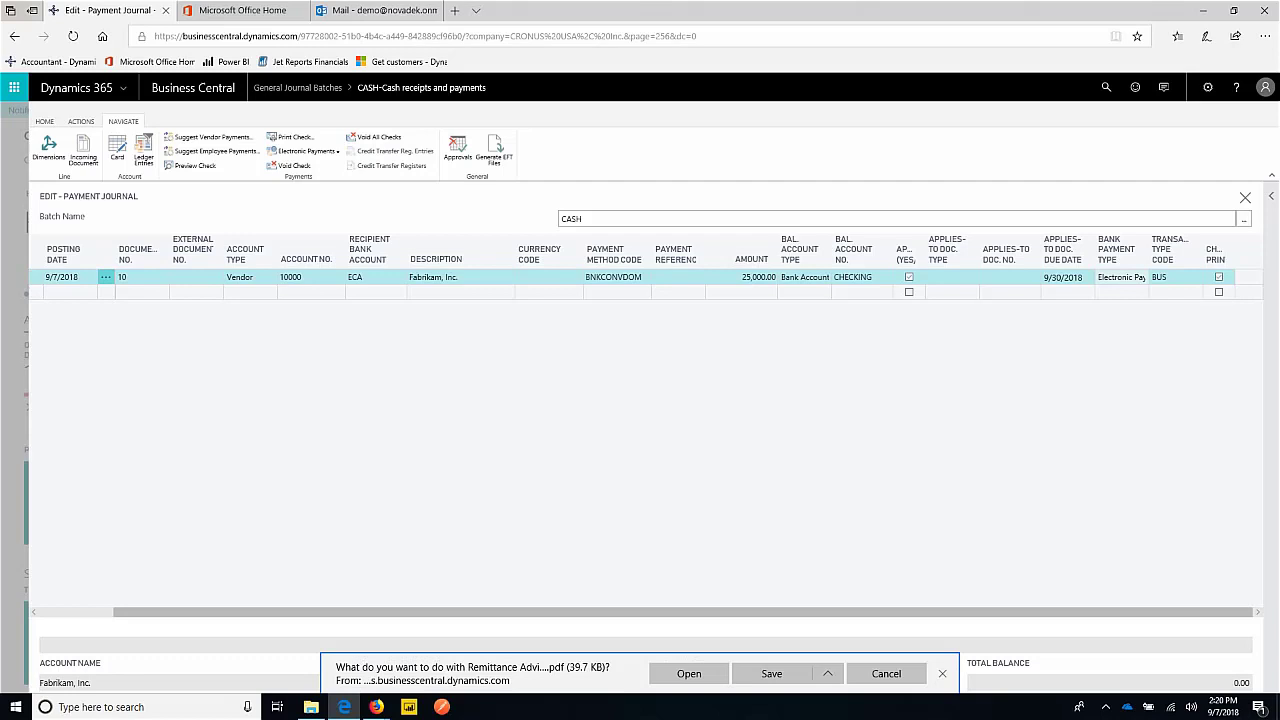
click(689, 673)
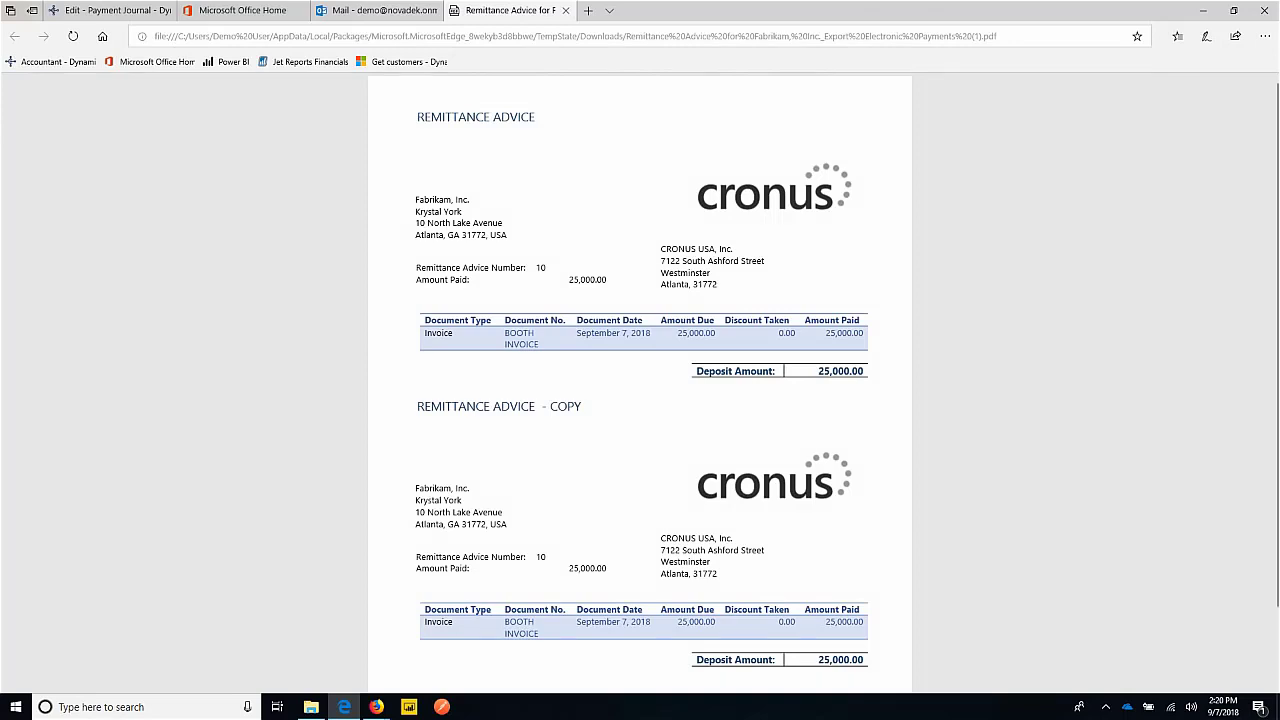
- Close the remittance advice PDF, return to the payment journal, and generate the EFT file for the CHECKING account
click(565, 10)
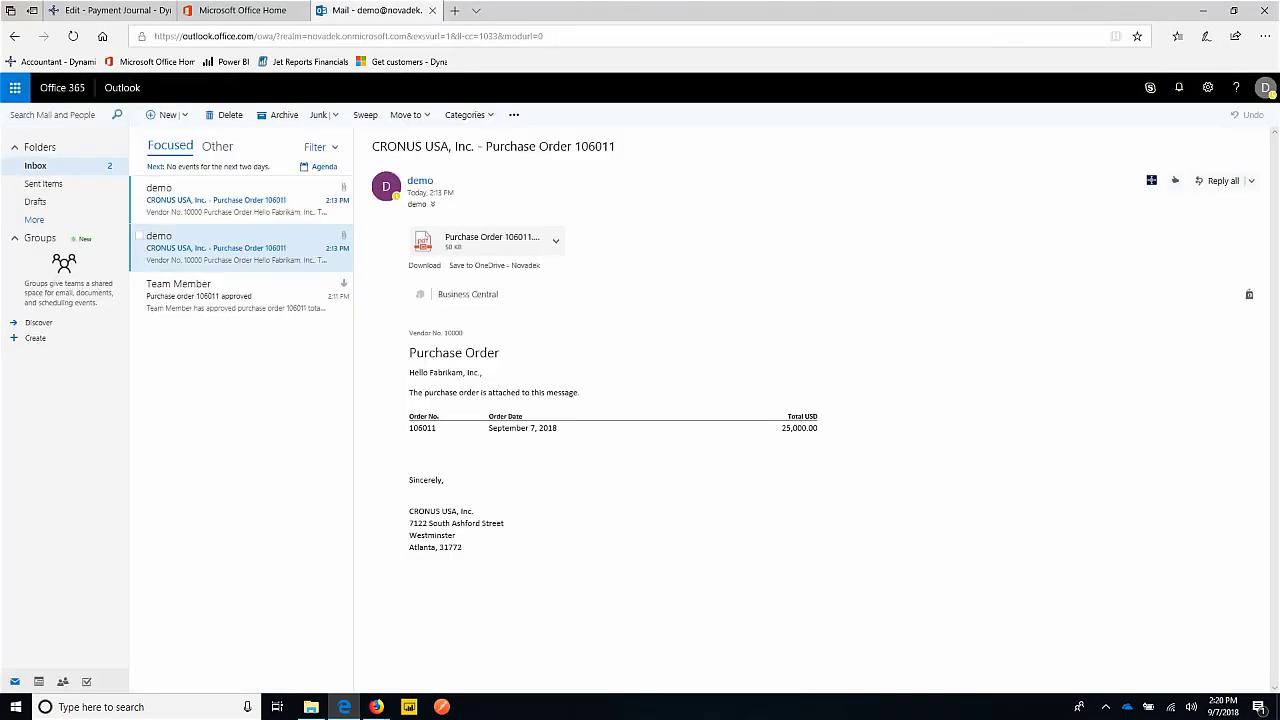
key(ctrl+Tab)
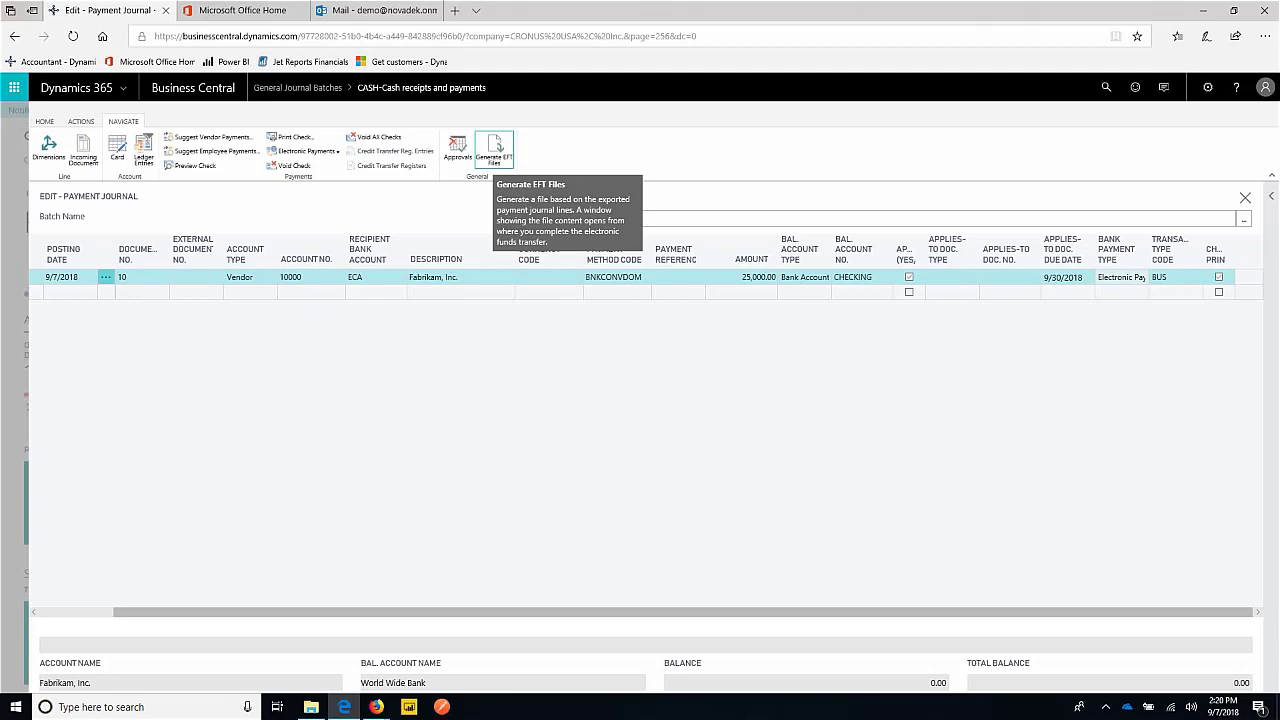
click(494, 150)
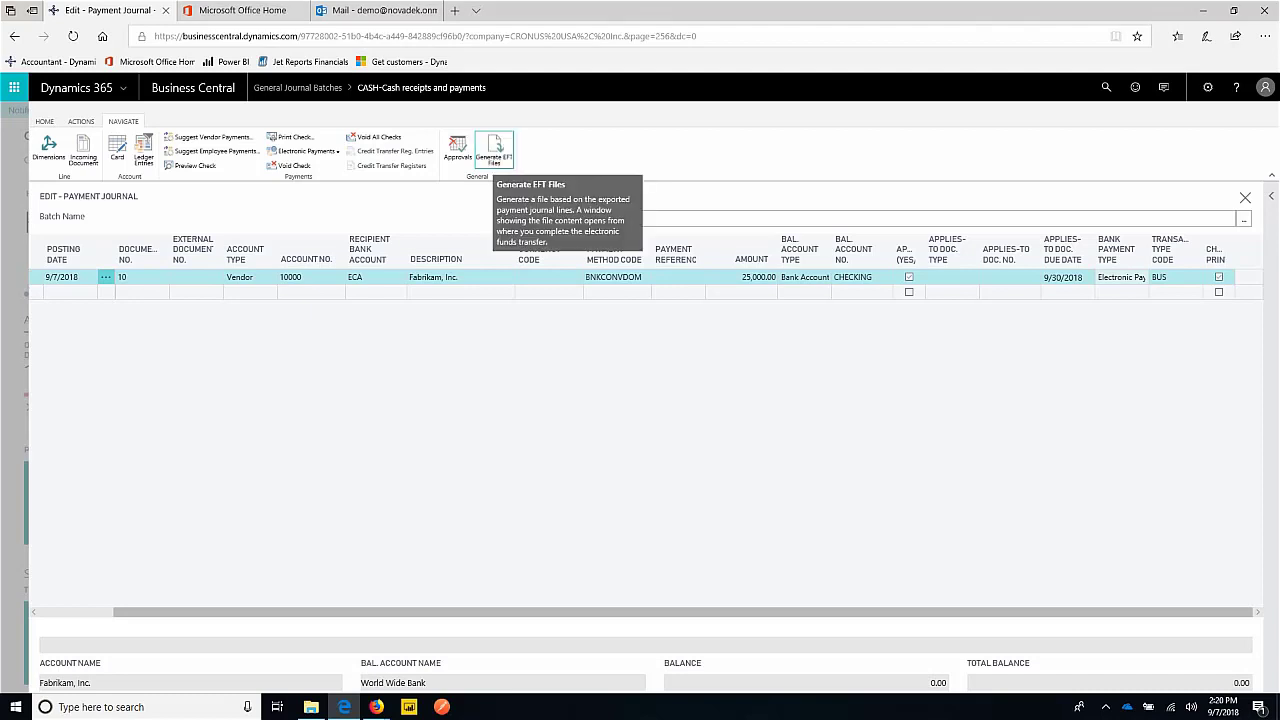
click(494, 150)
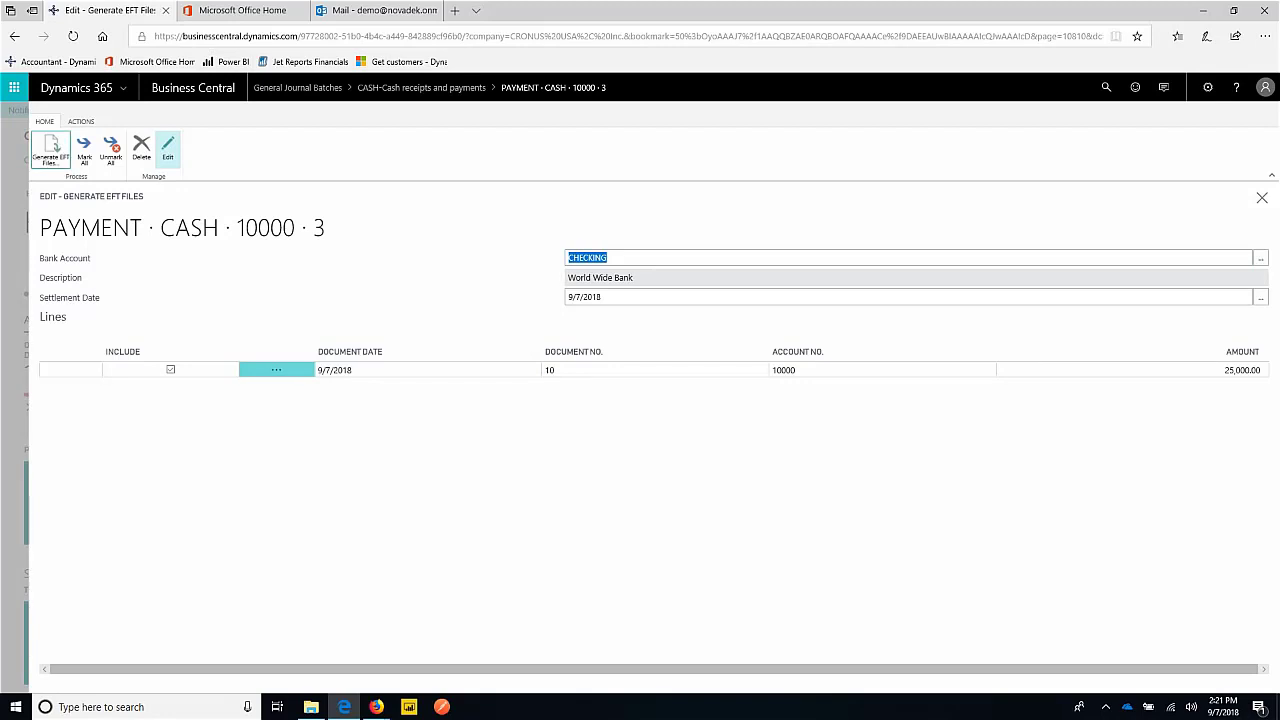
click(50, 150)
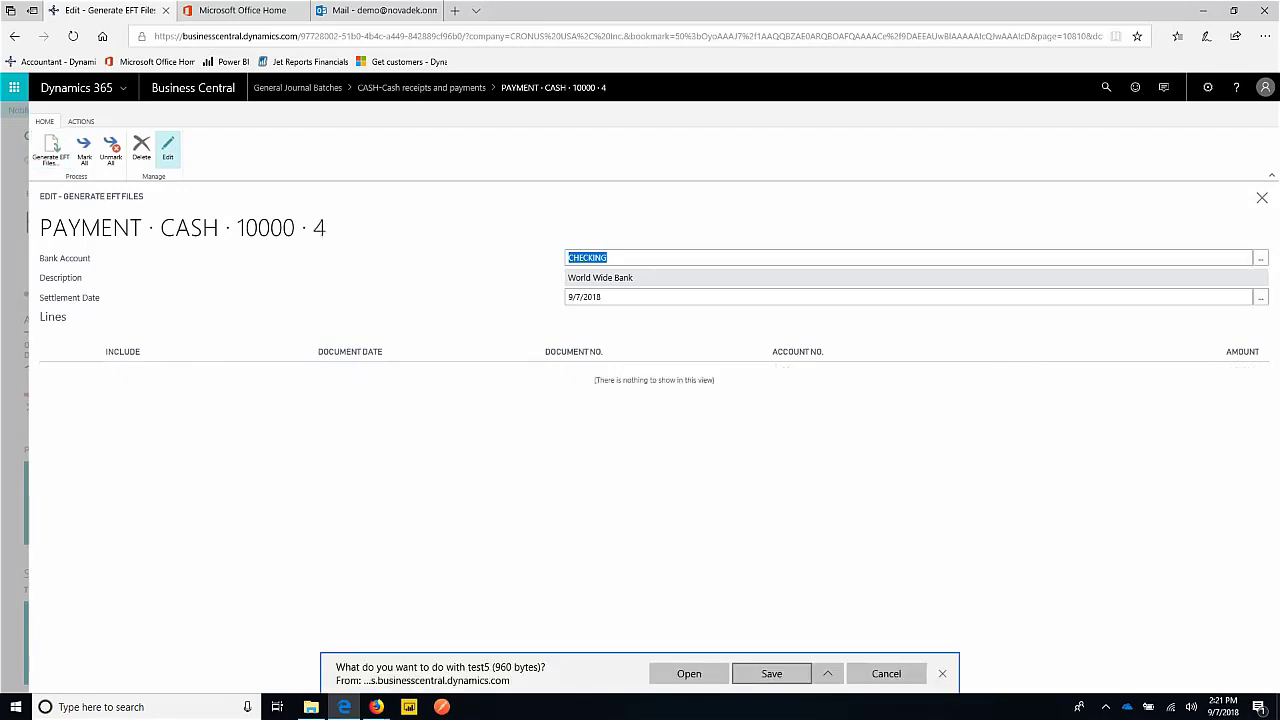
- Save the generated EFT file to the Desktop as EFT Wires and return to the payment journal
click(827, 673)
click(771, 652)
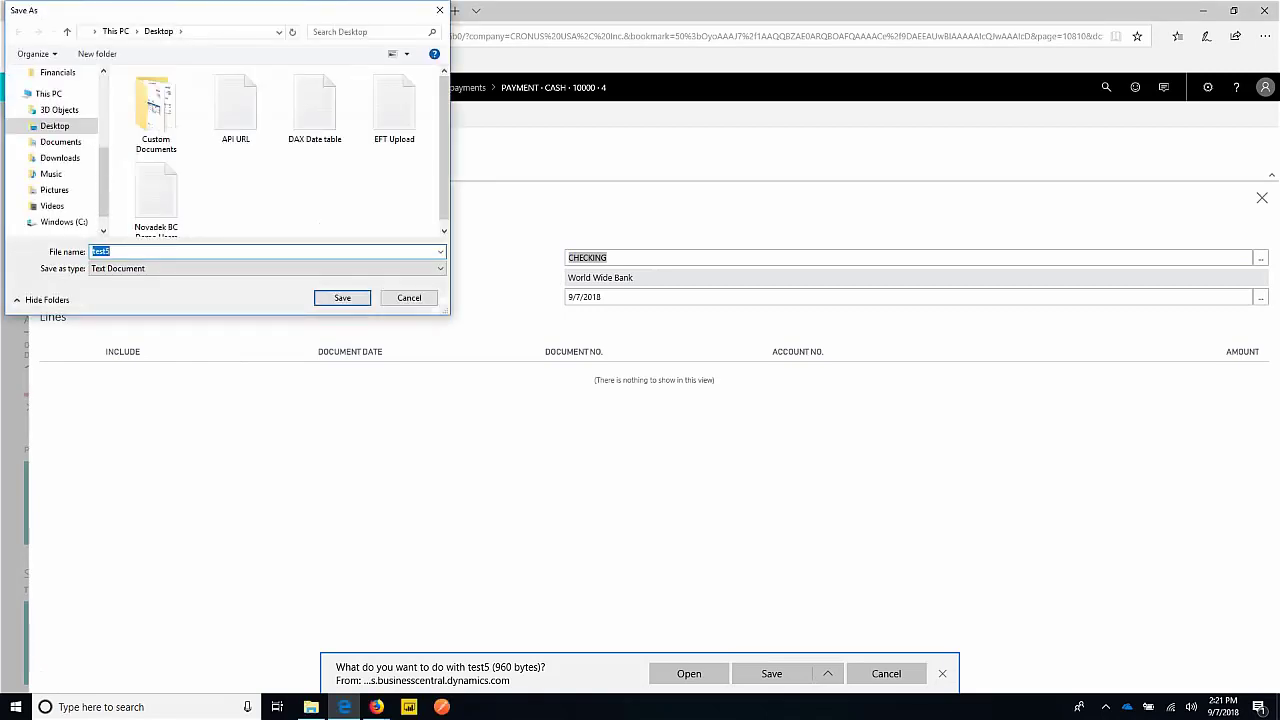
text(E)
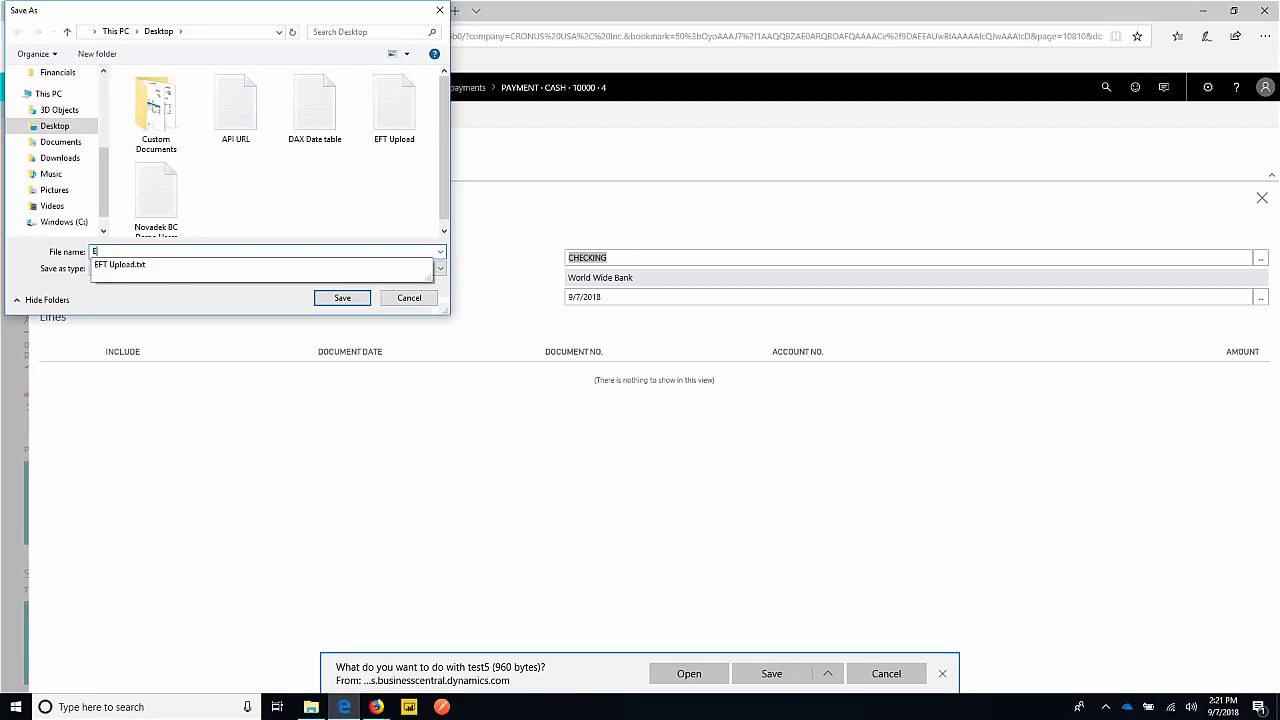
text(FT Wires)
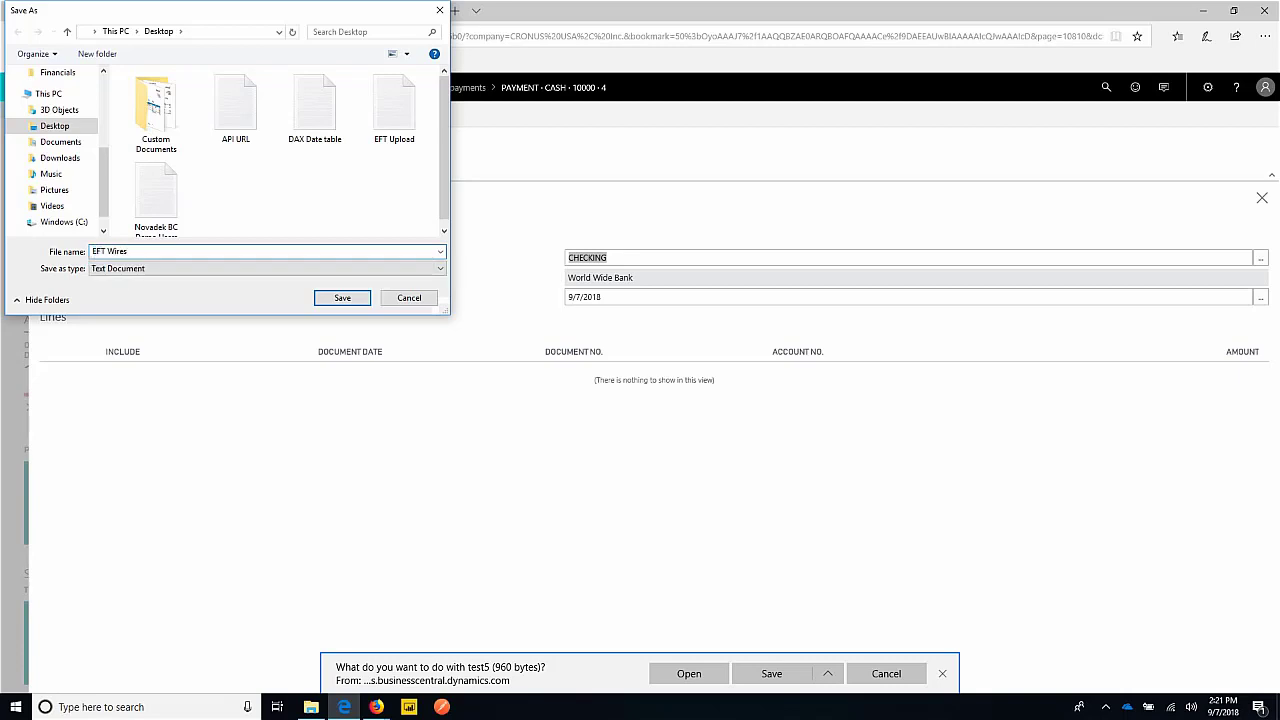
key(Return)
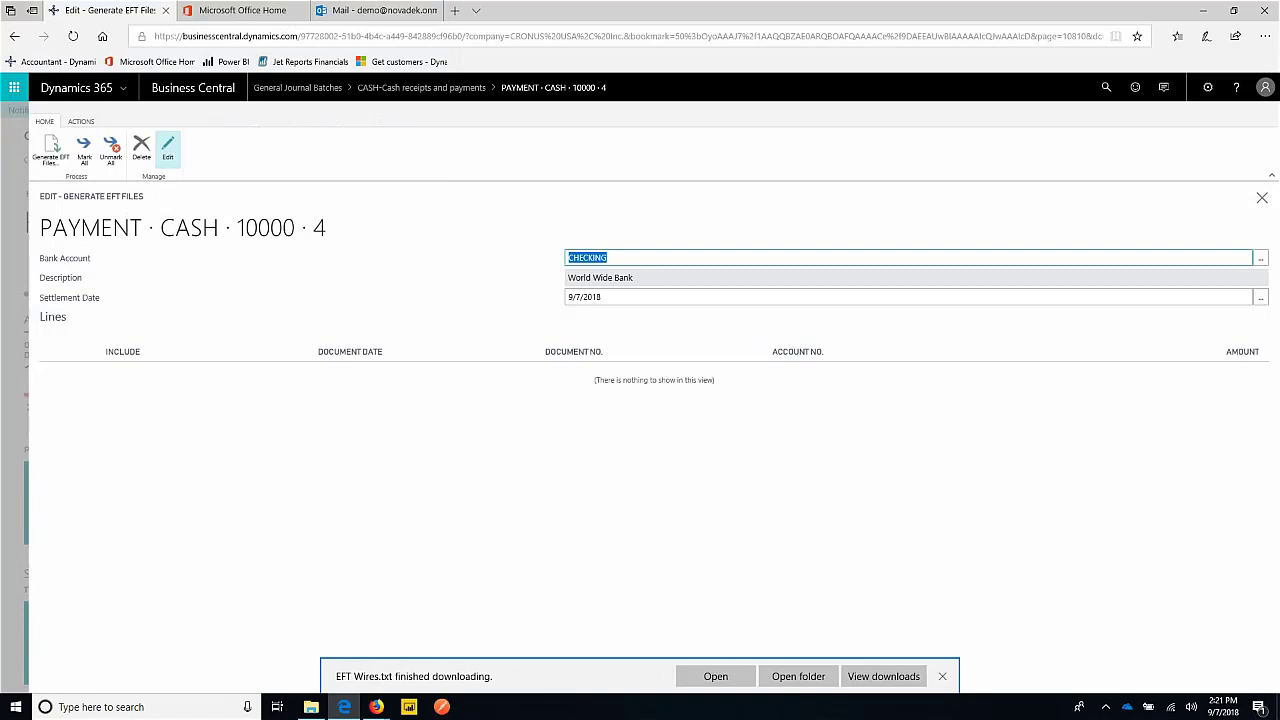
key(Escape)
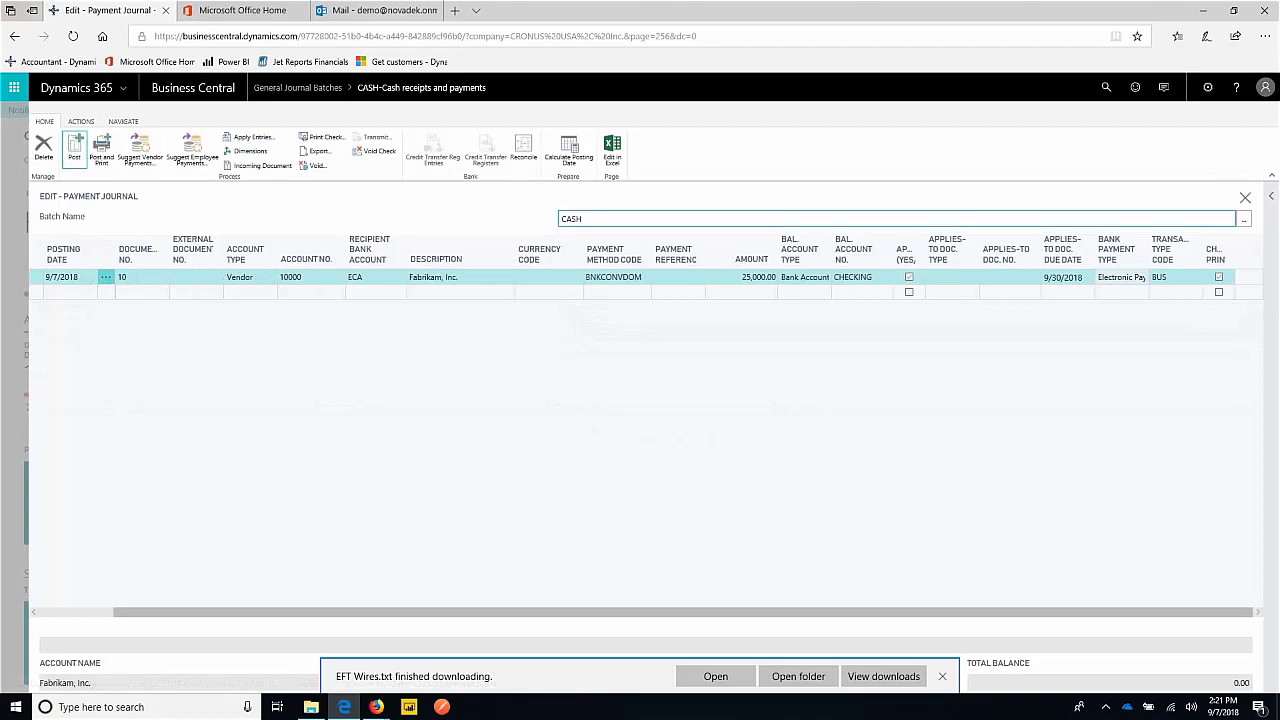
- Post the CASH batch's payment journal lines and dismiss the confirmation
click(74, 148)
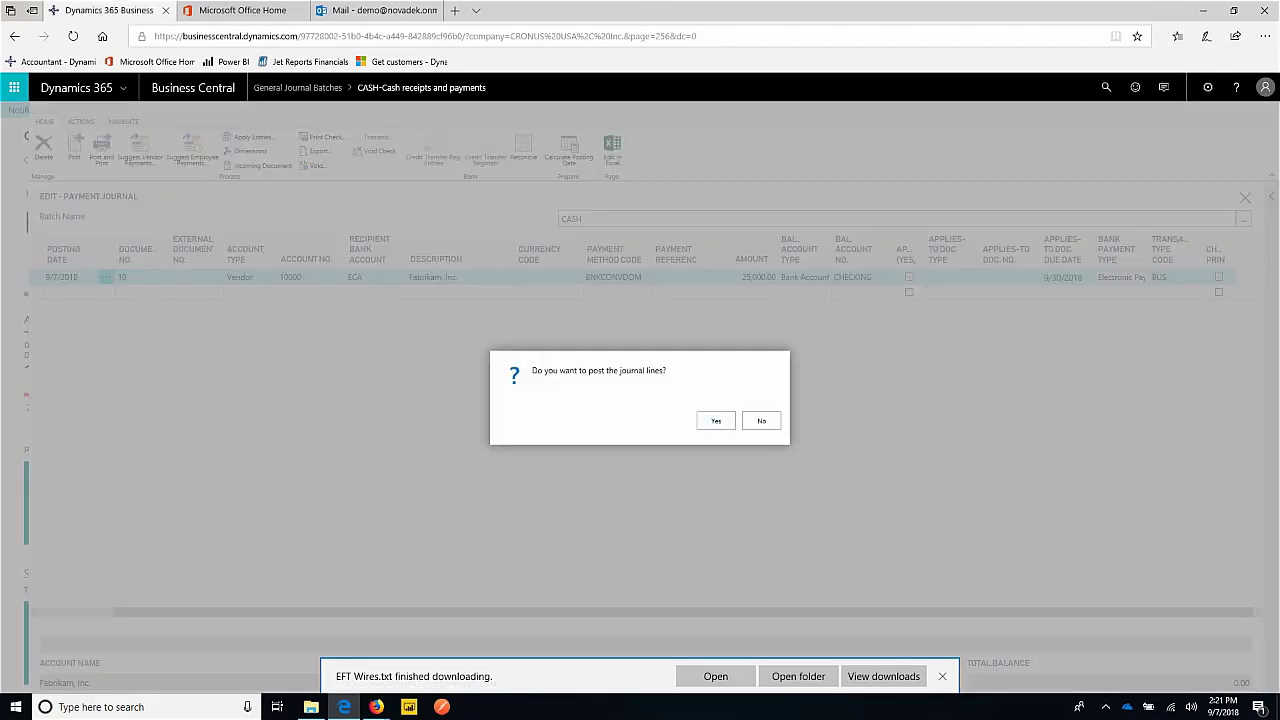
key(Return)
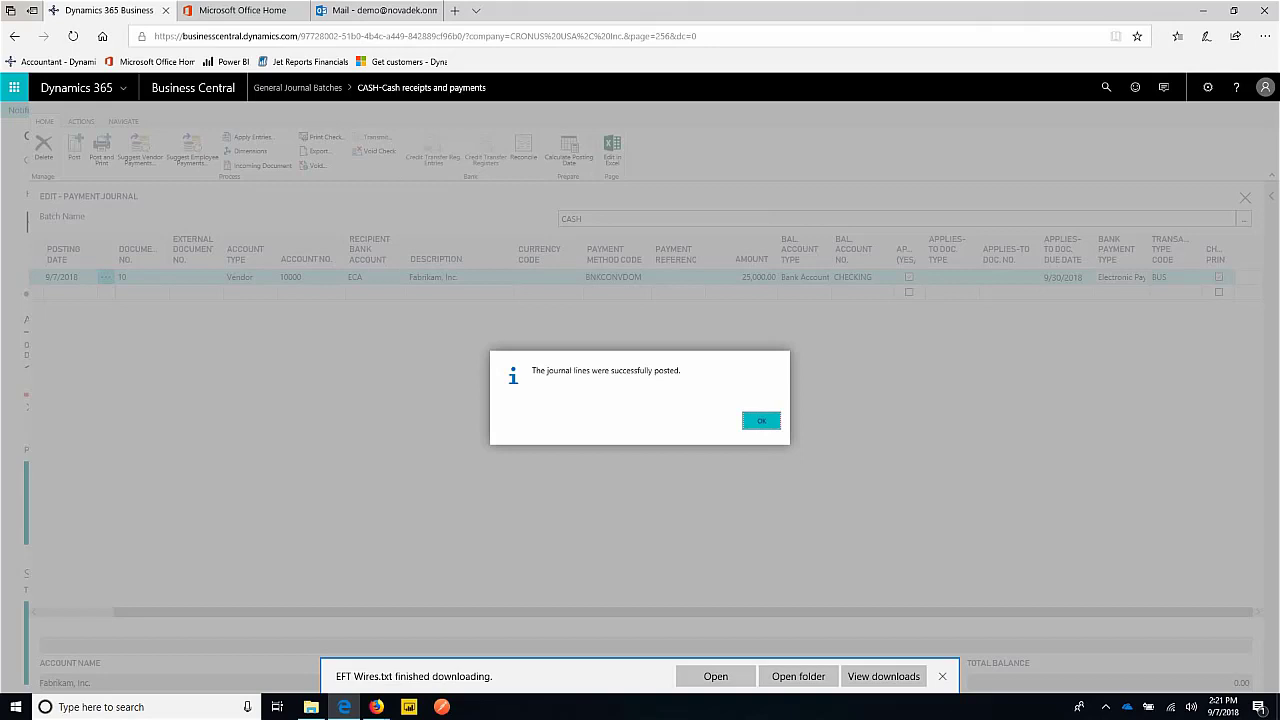
key(Return)
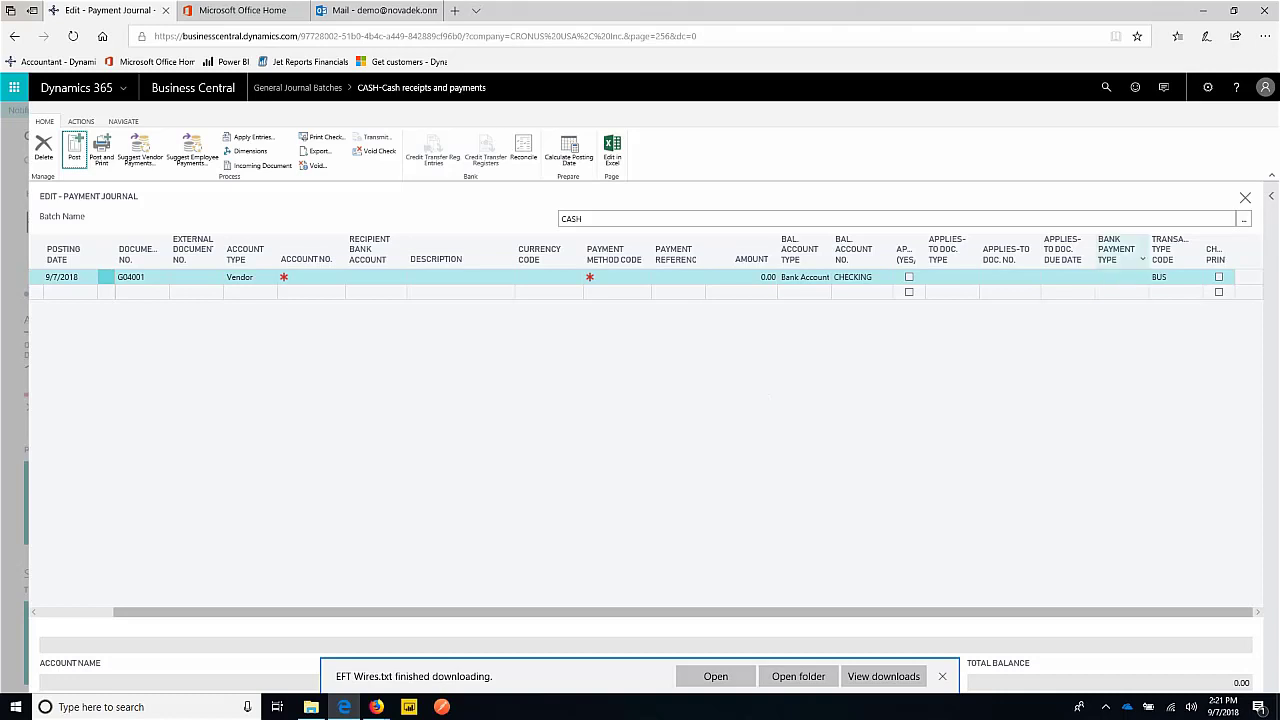
- Open the bank payment type options on the empty payment journal line
click(1122, 277)
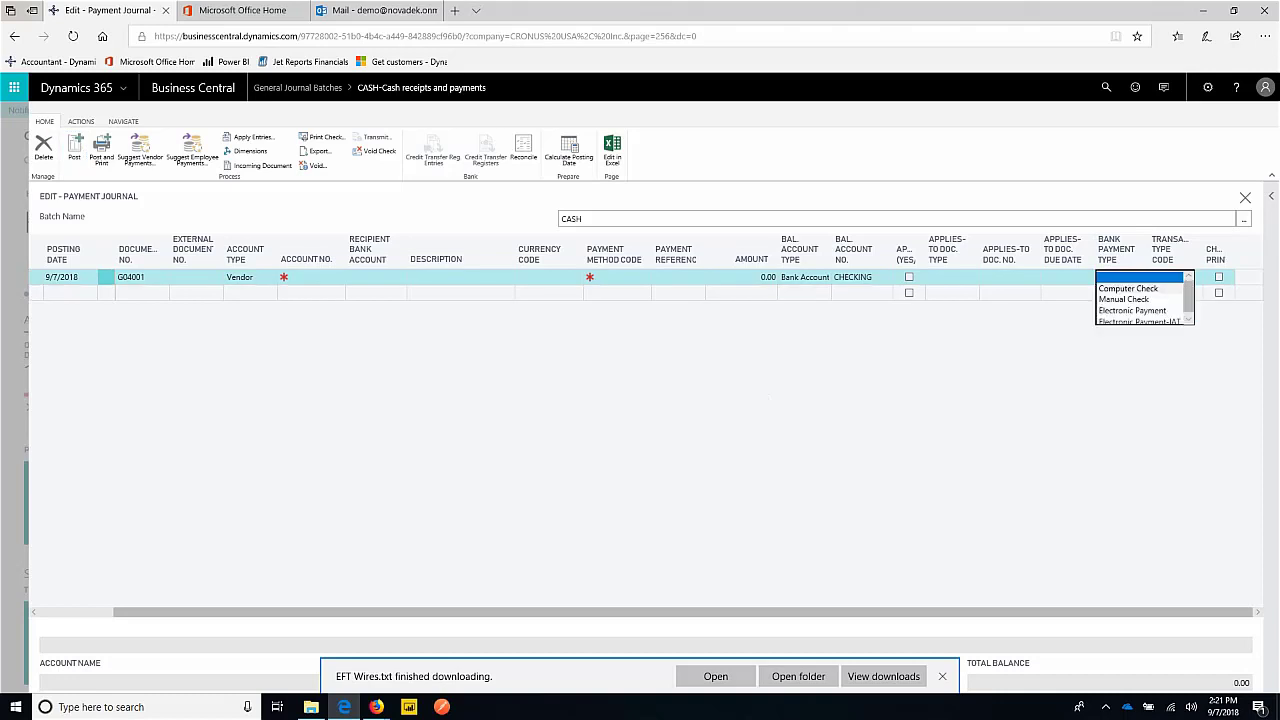